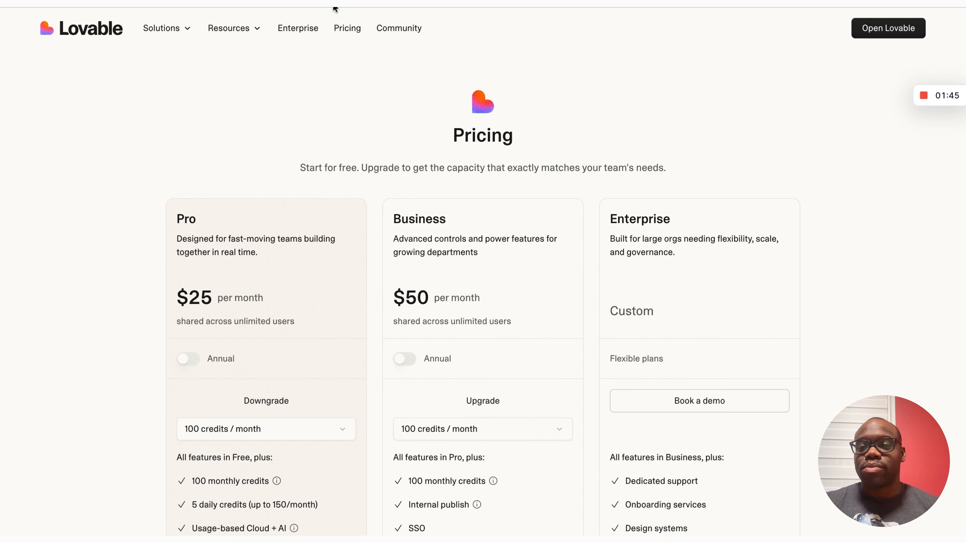
pyautogui.scroll(-2, 496, 160)
pyautogui.scroll(1, 496, 160)
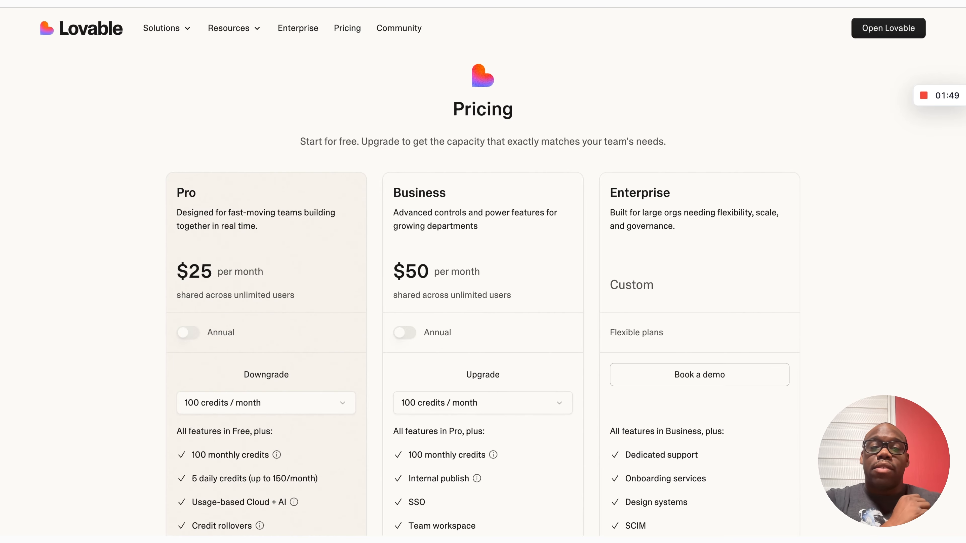
pyautogui.scroll(-2, 345, 244)
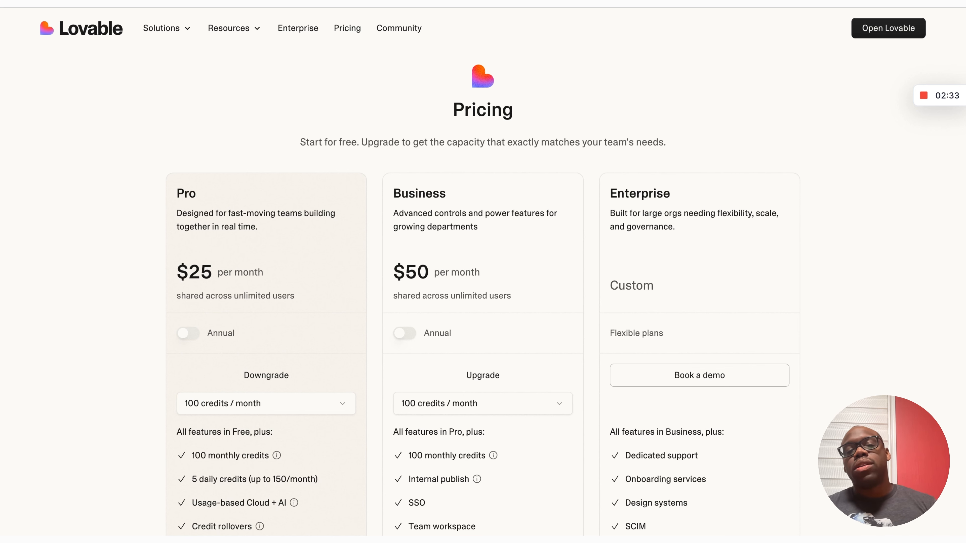
pyautogui.scroll(-1, 483, 282)
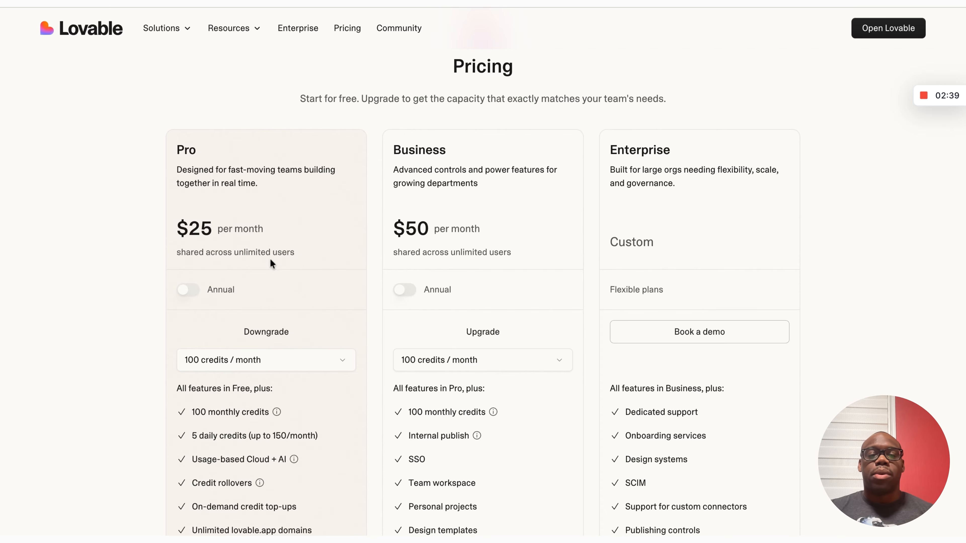
pyautogui.click(261, 370)
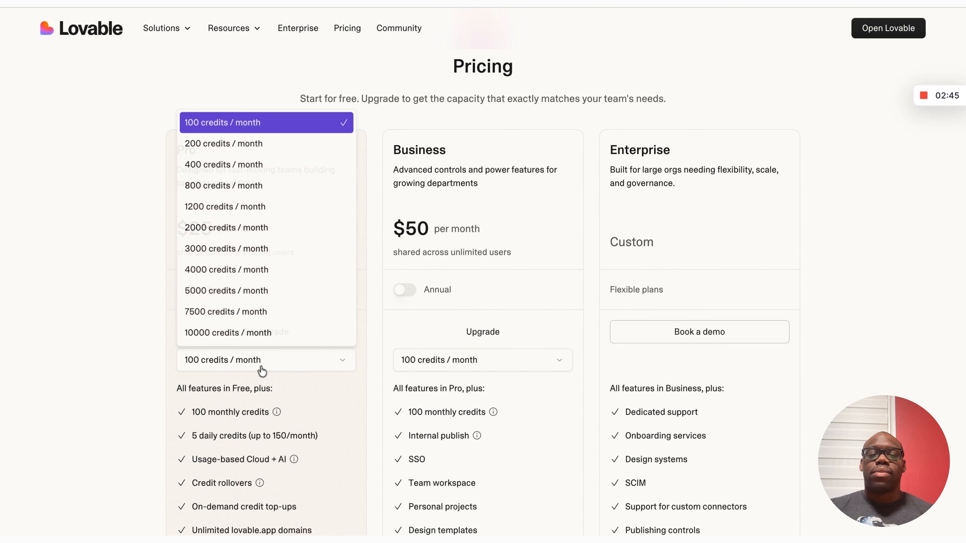
pyautogui.click(263, 147)
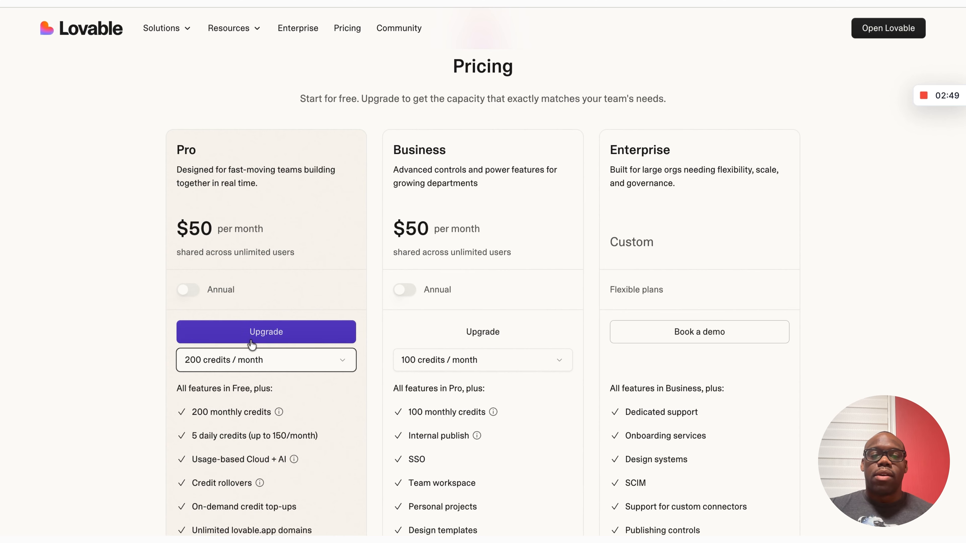
pyautogui.click(248, 360)
pyautogui.click(263, 168)
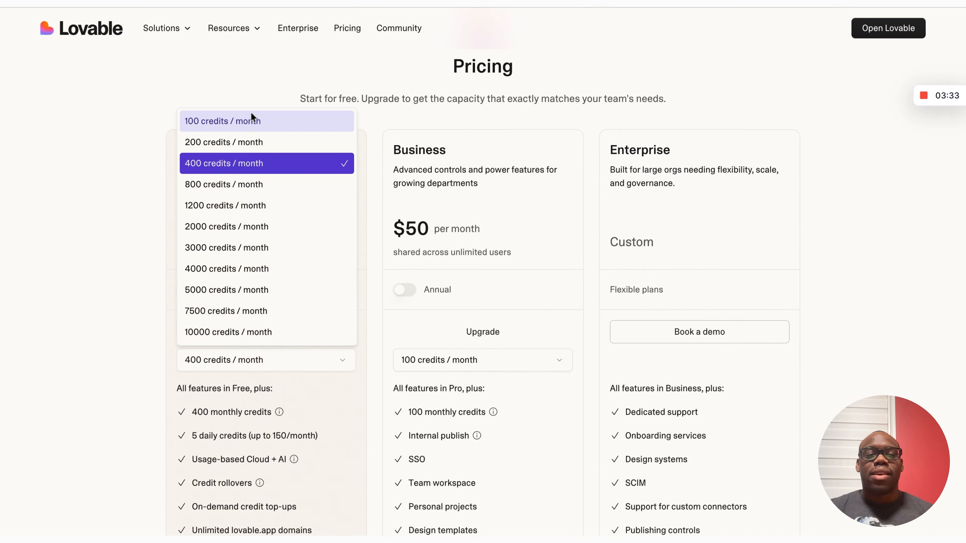
pyautogui.click(250, 118)
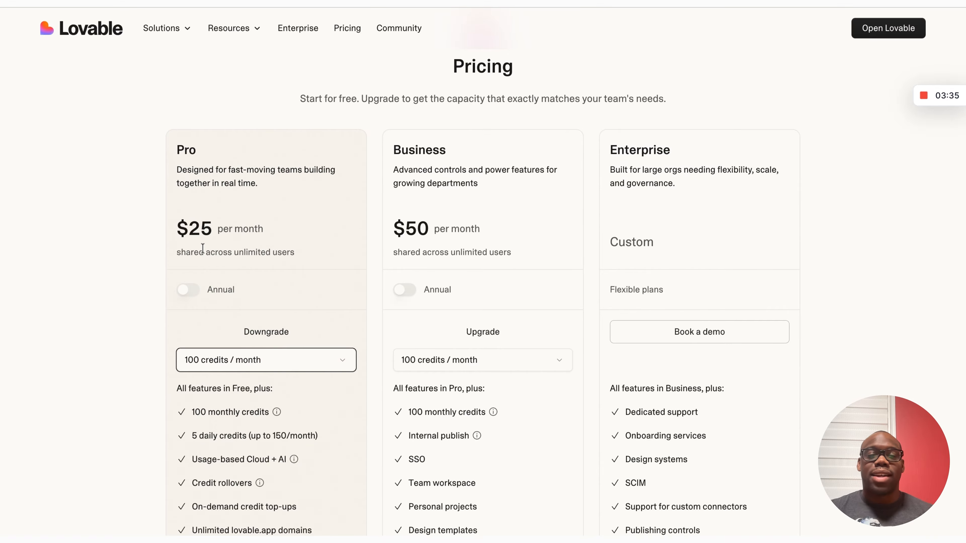
# Step: Select then deselect the 'Start for free' subtitle and scroll to the Lovable home dashboard
pyautogui.scroll(2, 291, 276)
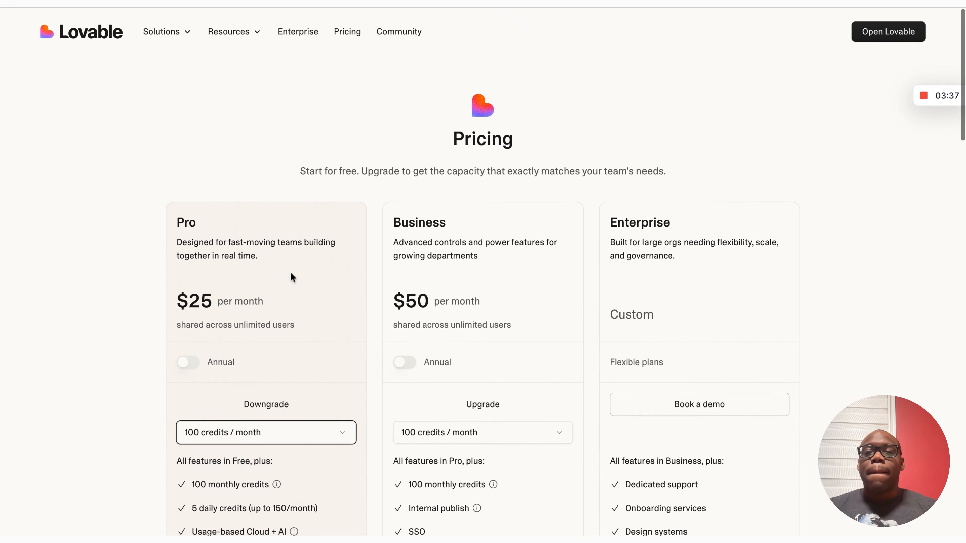
pyautogui.moveTo(300, 167); pyautogui.dragTo(361, 168)
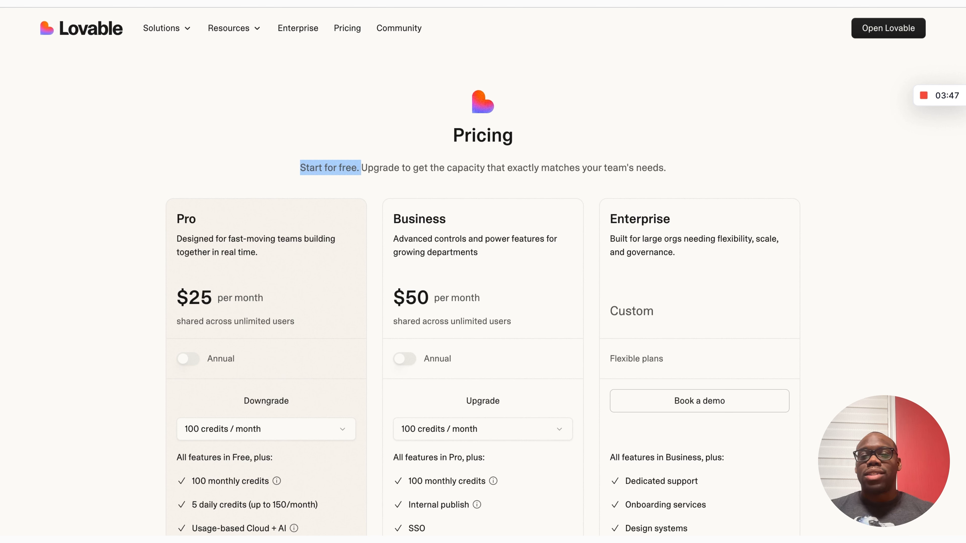
pyautogui.moveTo(295, 167); pyautogui.dragTo(374, 168)
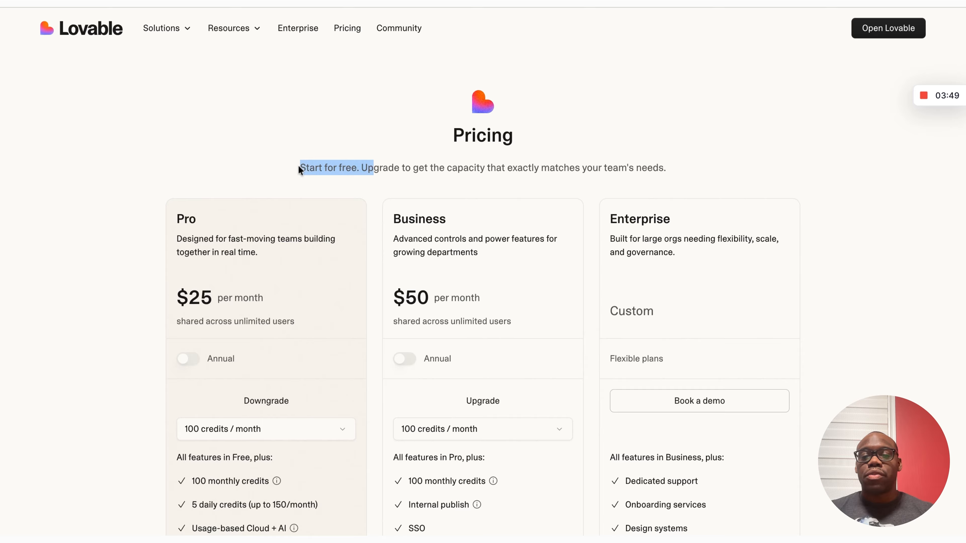
pyautogui.click(285, 133)
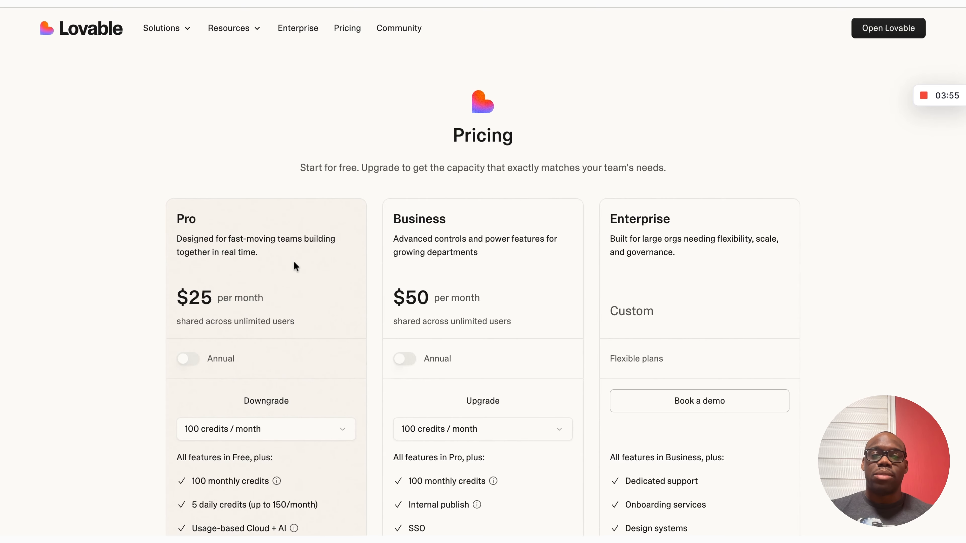
pyautogui.scroll(-1, 278, 311)
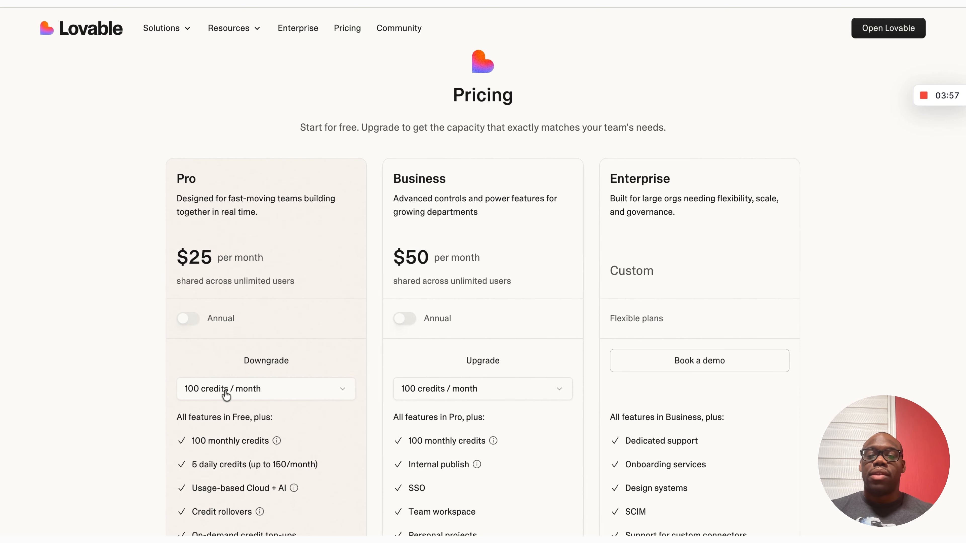
pyautogui.scroll(-2, 263, 398)
pyautogui.scroll(3, 263, 397)
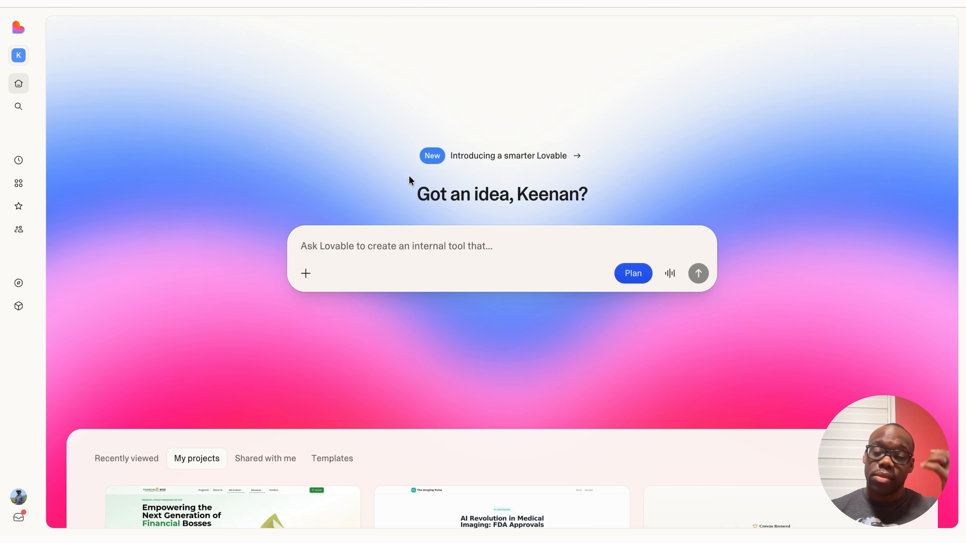
# Step: Submit the Durham, North Carolina bakery landing-page prompt offering 50% off for emails, with Plan on
pyautogui.click(389, 244)
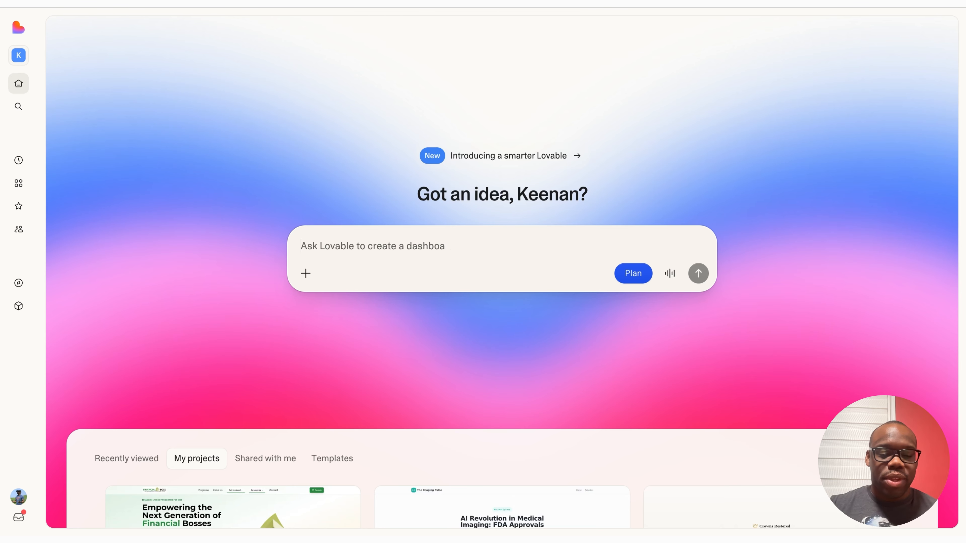
pyautogui.write("Let's create a landing page website for my bakery business in Durham, North Carolina. Most of the traffic is going to be coming from my socials like Instagram and Facebook, and I'm looking for just a call to action to capture emails. Something where if they sign up with the email they can get 50% off their first order when they come to the store.")
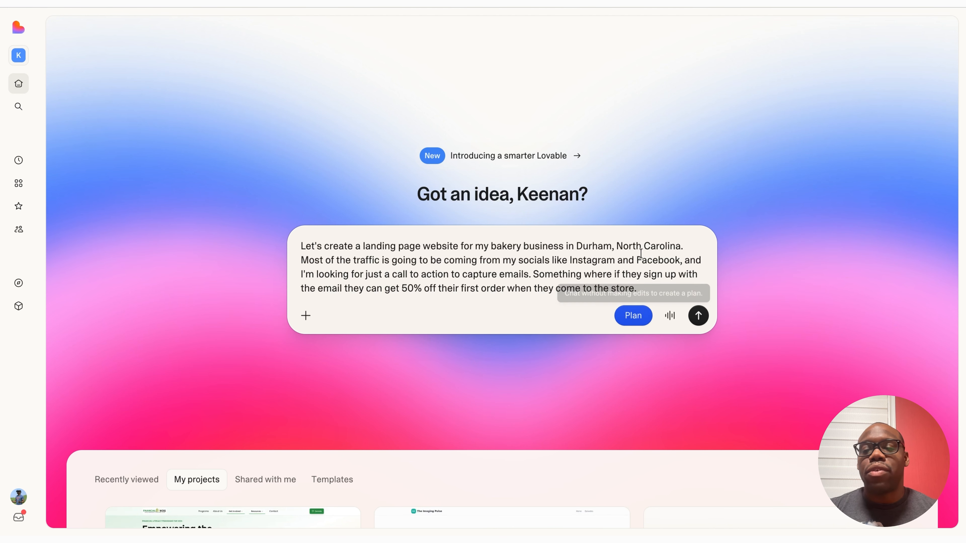
pyautogui.click(634, 320)
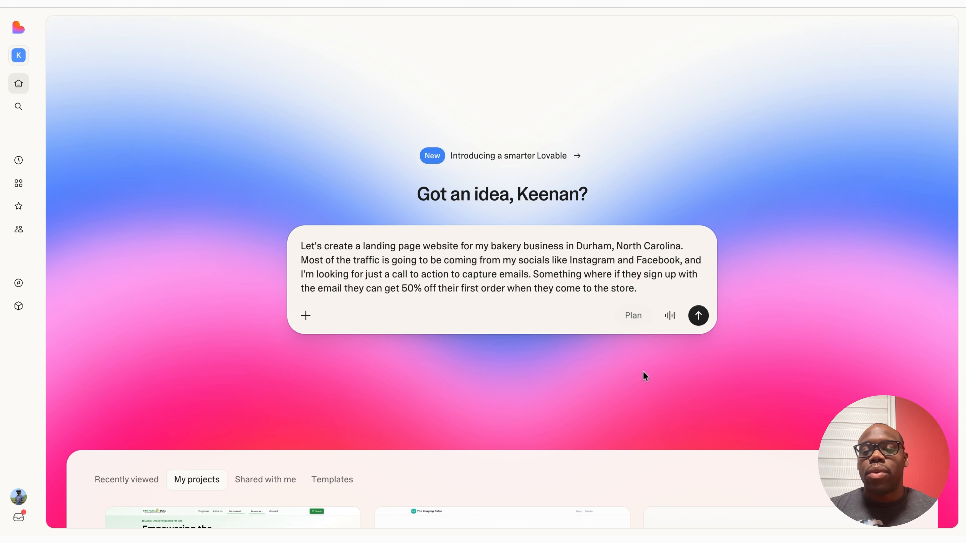
pyautogui.click(642, 322)
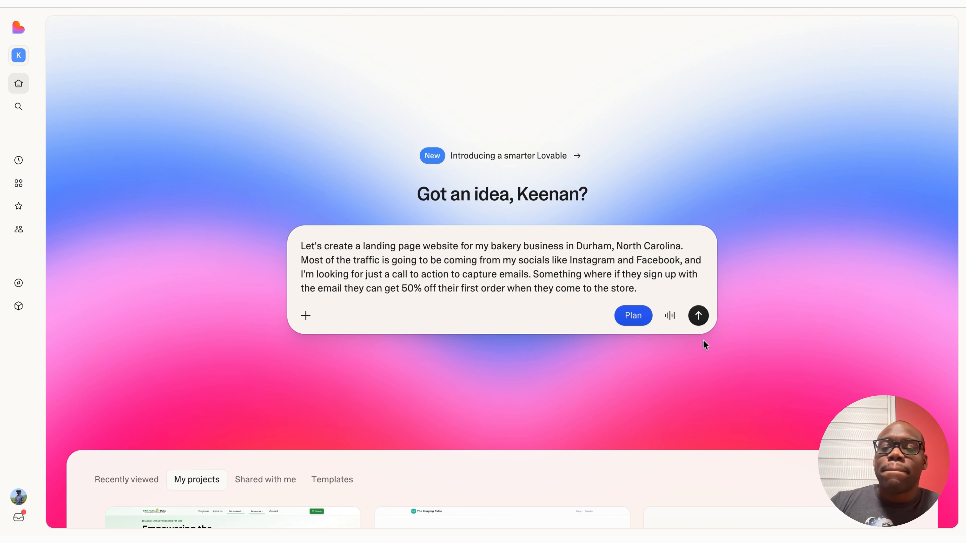
pyautogui.click(698, 316)
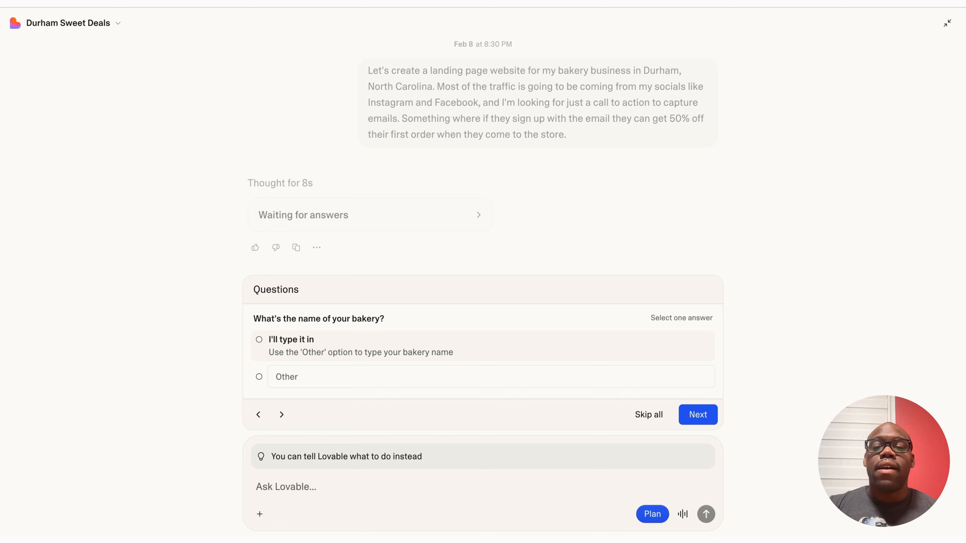
# Step: Answer name 'Blues Clues Bakery', Modern & minimal style, colours left to Lovable, and submit
pyautogui.click(640, 380)
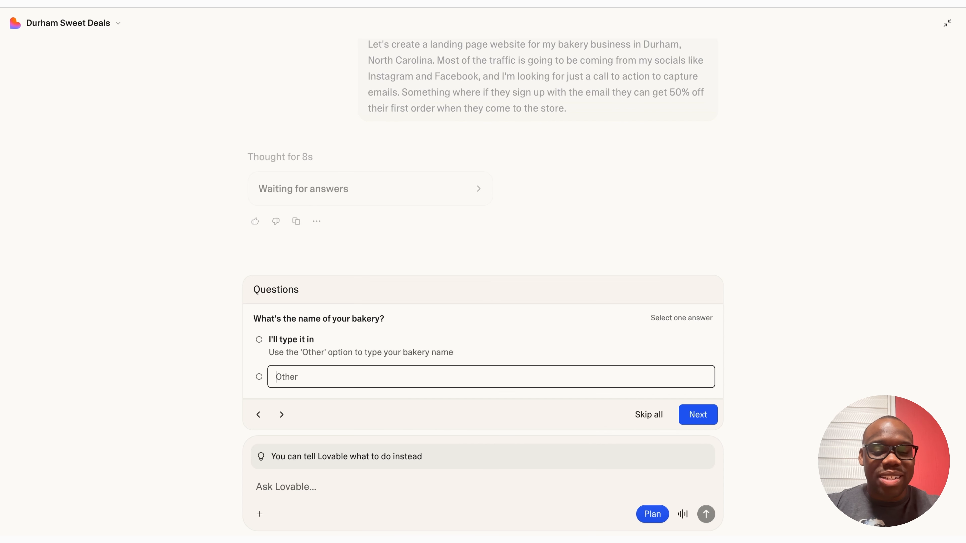
pyautogui.click(280, 376)
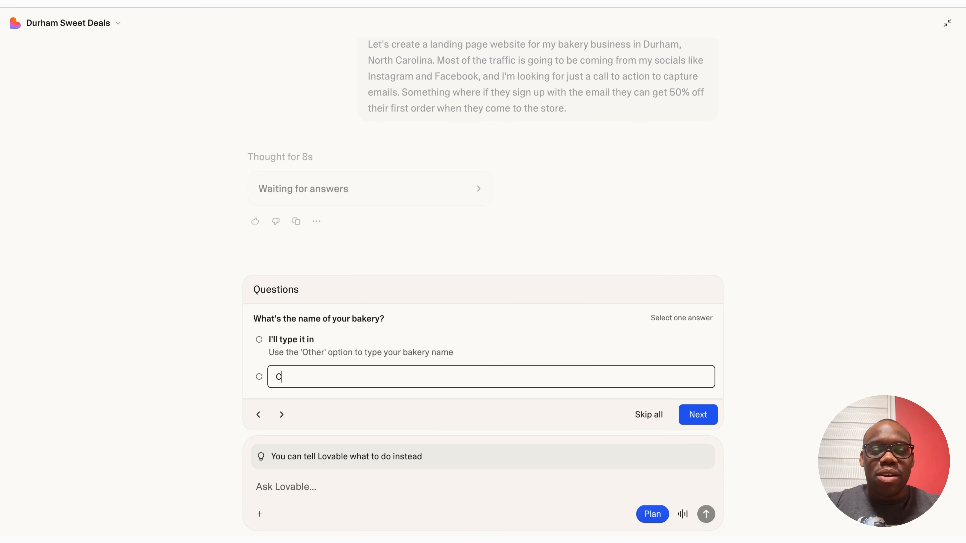
pyautogui.write('Blues ')
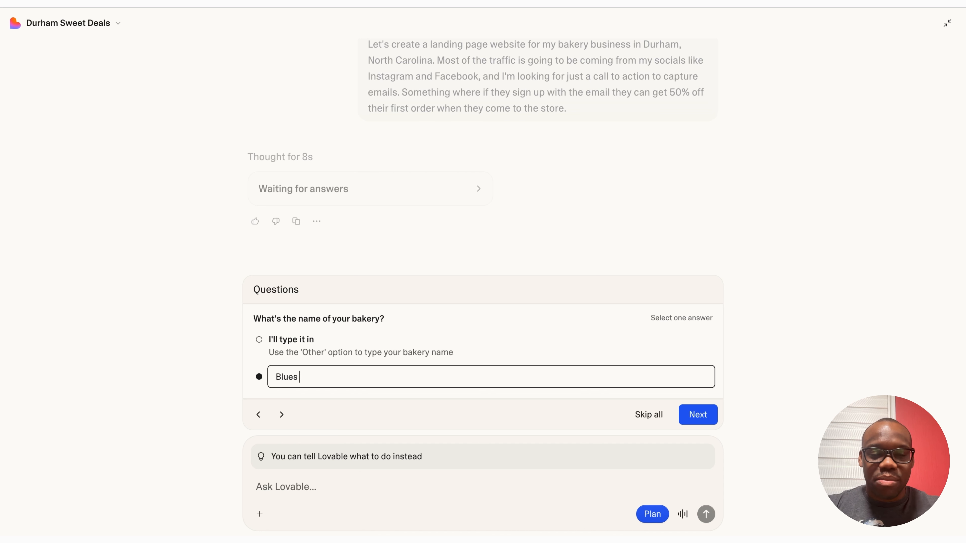
pyautogui.write('Clues Bakery')
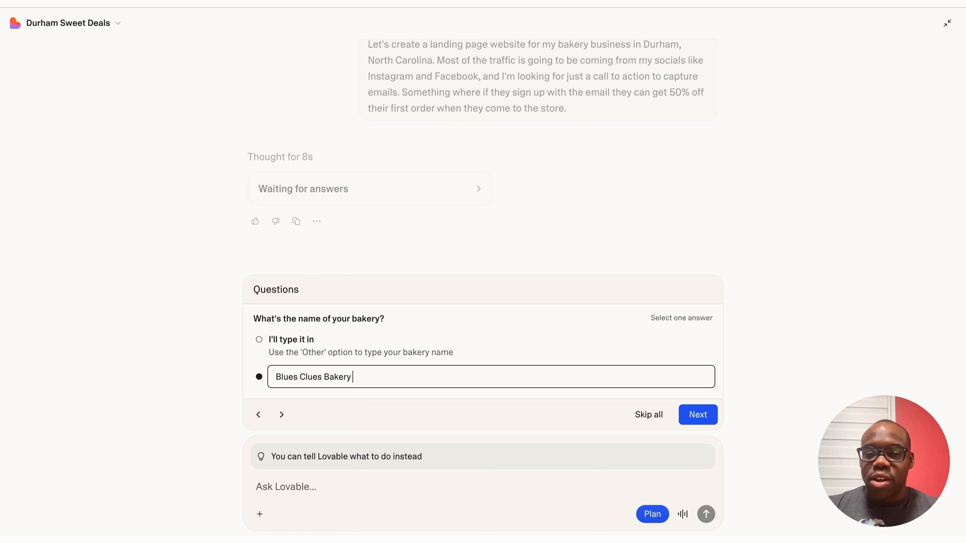
pyautogui.click(709, 420)
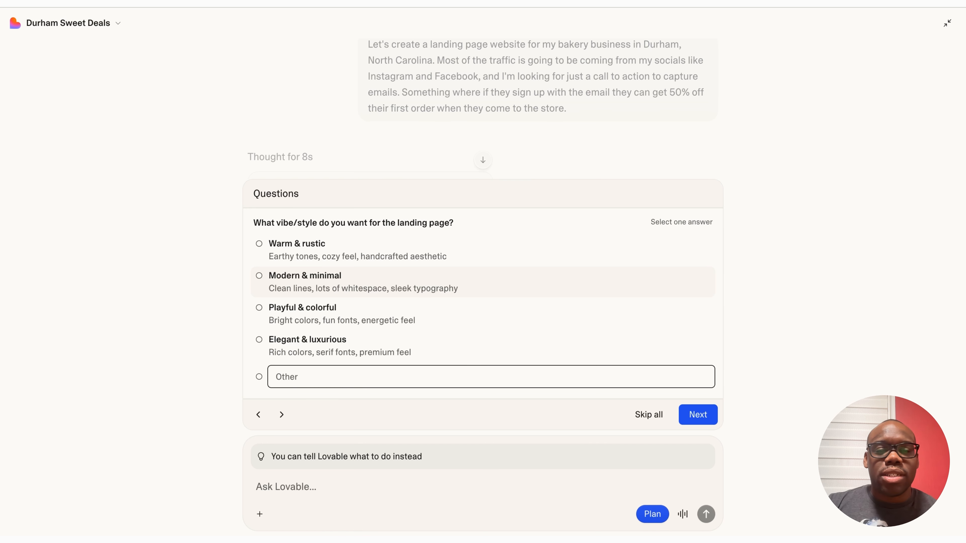
pyautogui.click(494, 292)
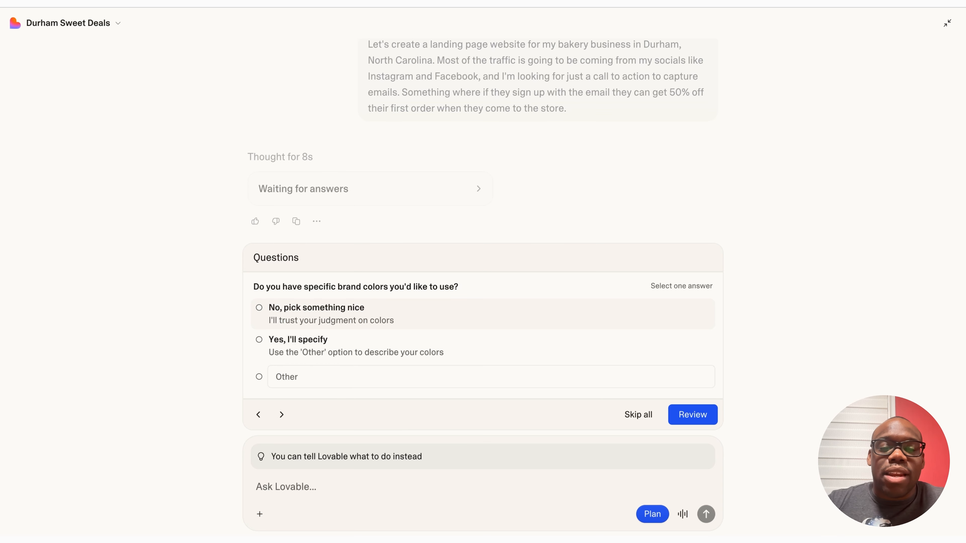
pyautogui.click(559, 321)
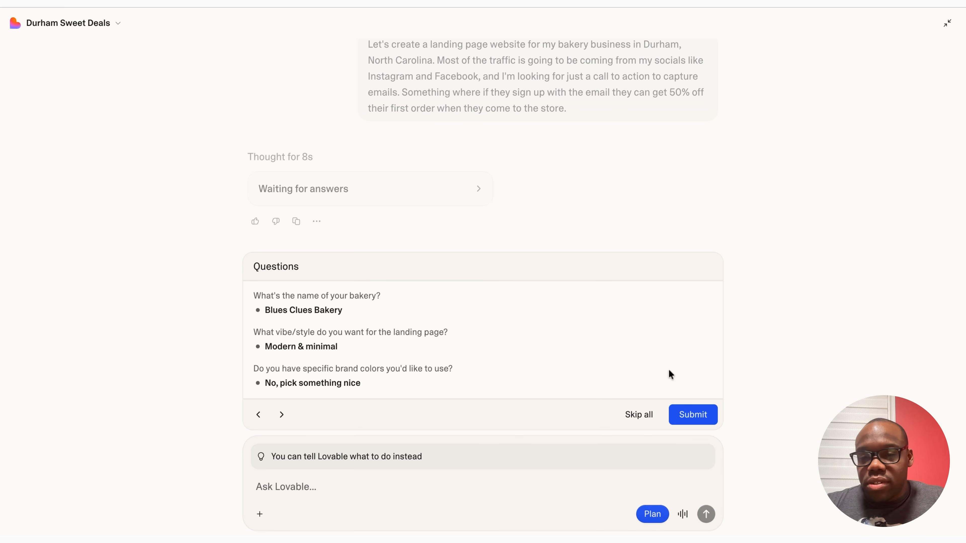
pyautogui.click(701, 421)
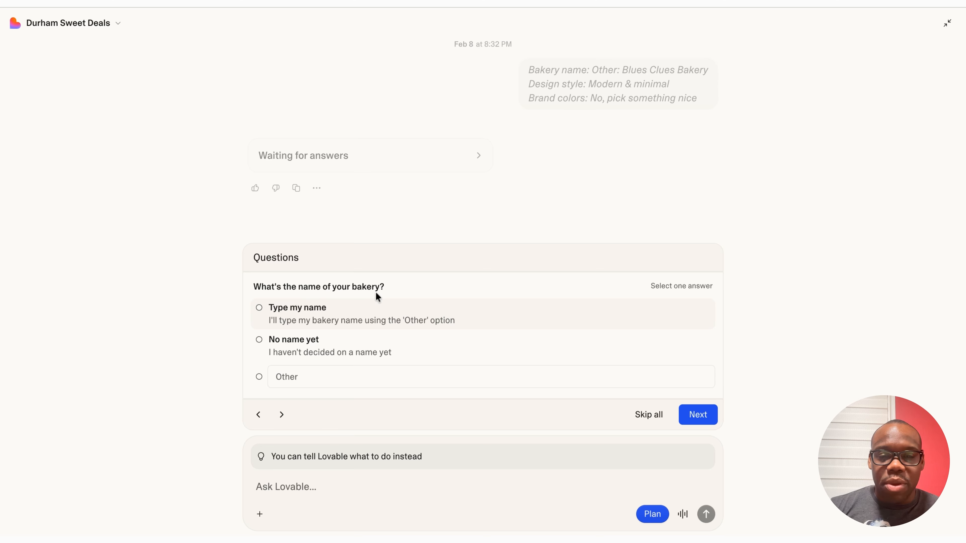
# Step: Submit answers: own bakery name, Modern & minimal style, Location & hours and Product photos sections
pyautogui.click(316, 367)
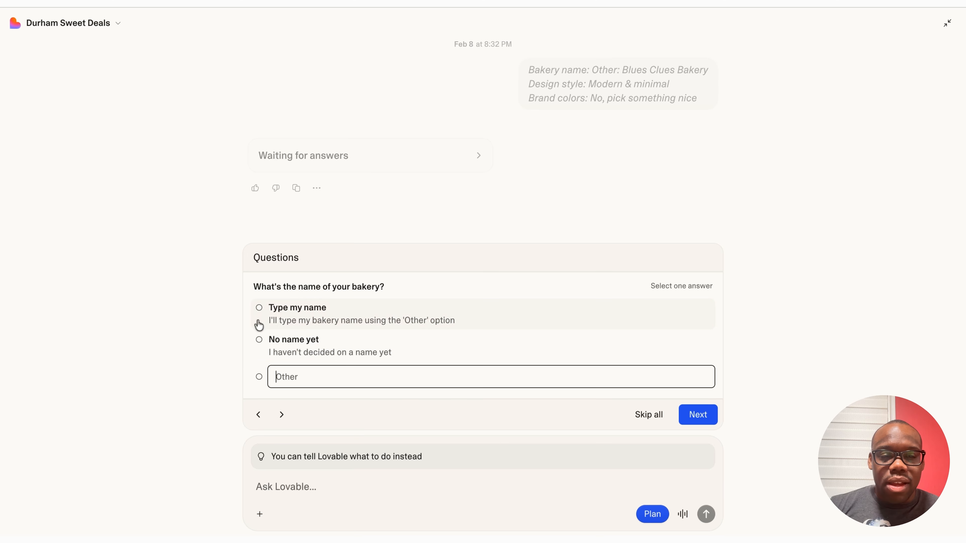
pyautogui.click(260, 312)
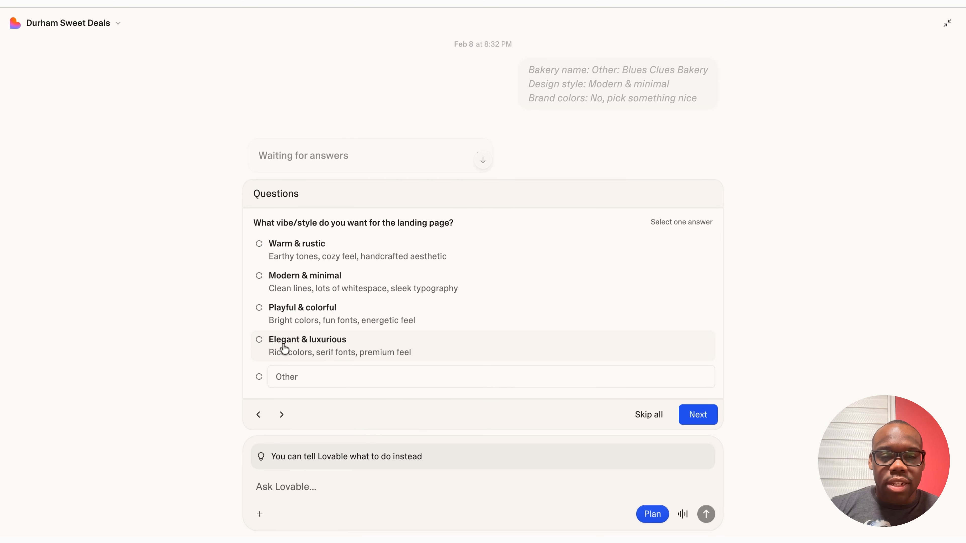
pyautogui.click(271, 381)
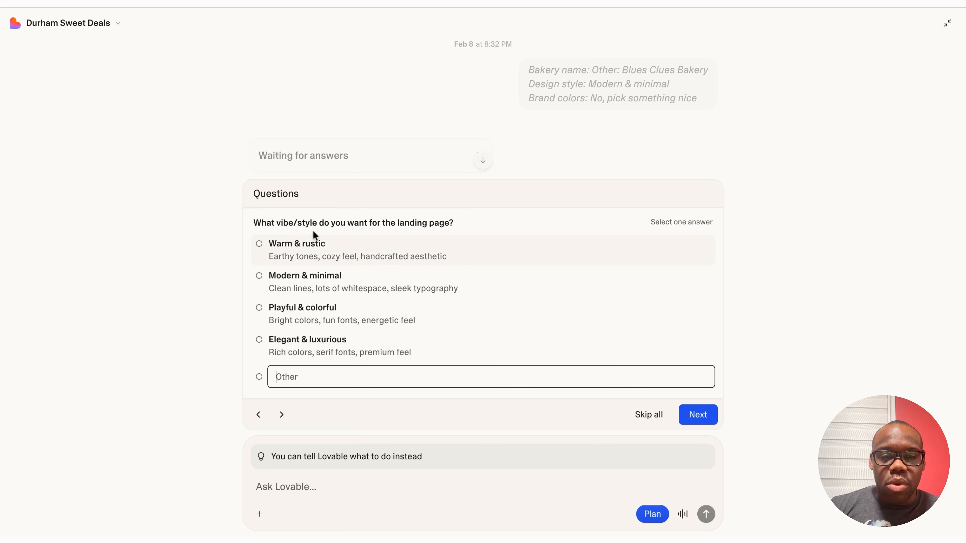
pyautogui.click(306, 276)
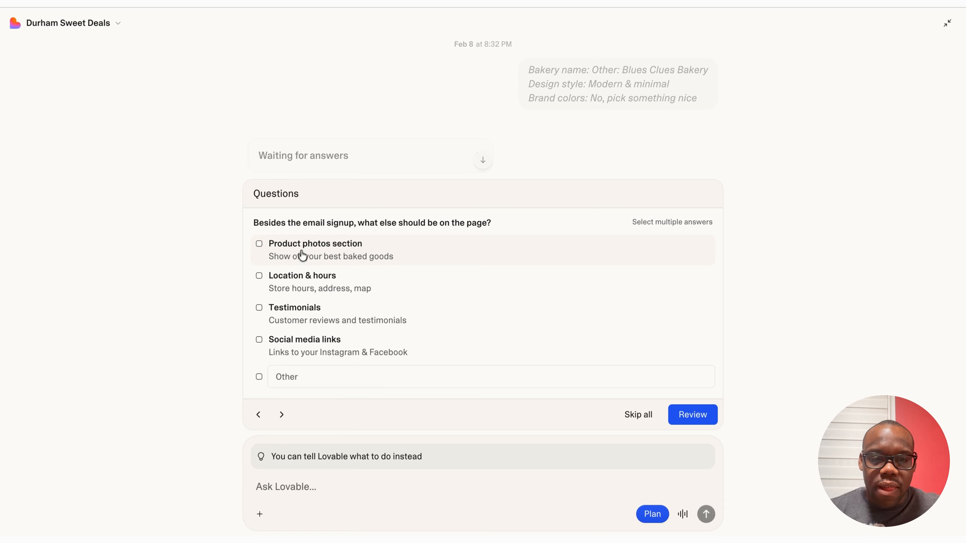
pyautogui.click(284, 285)
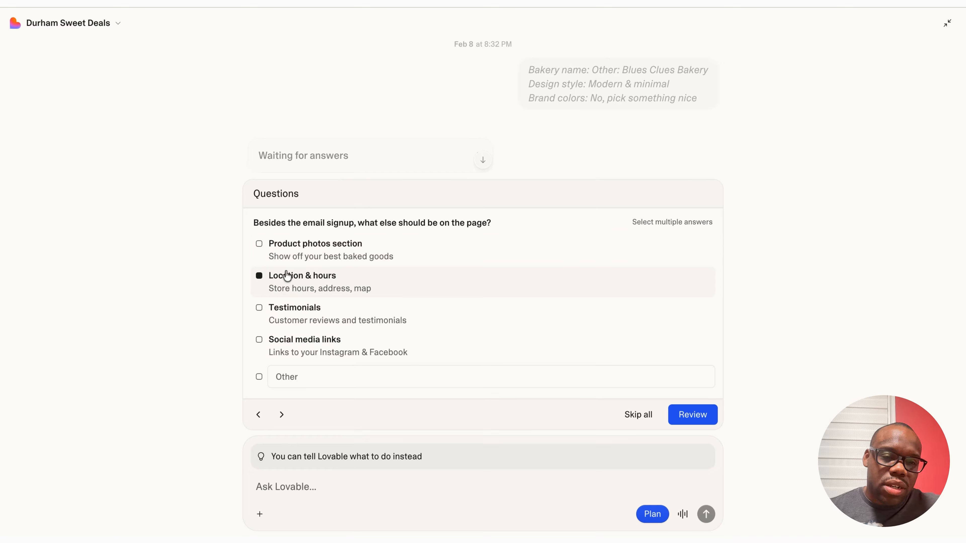
pyautogui.click(303, 253)
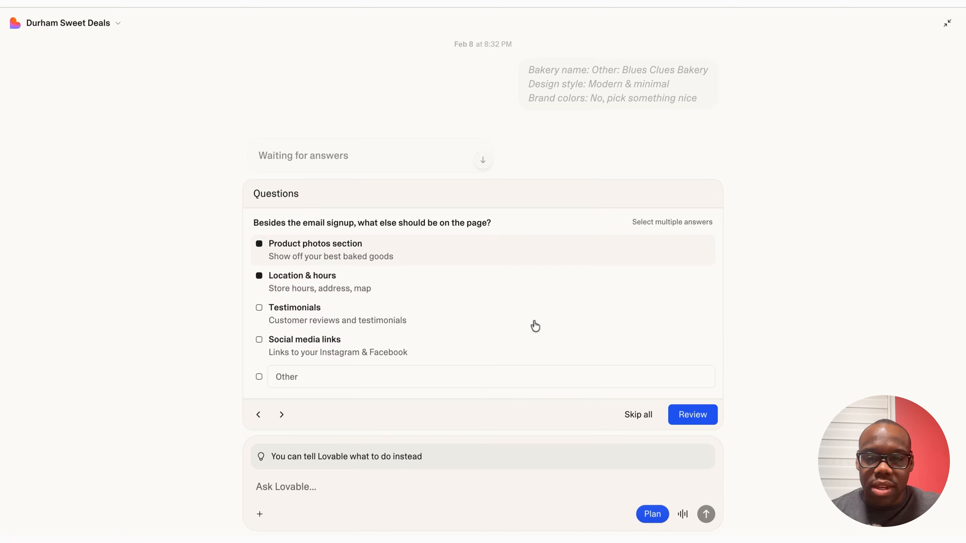
pyautogui.click(627, 376)
pyautogui.click(711, 420)
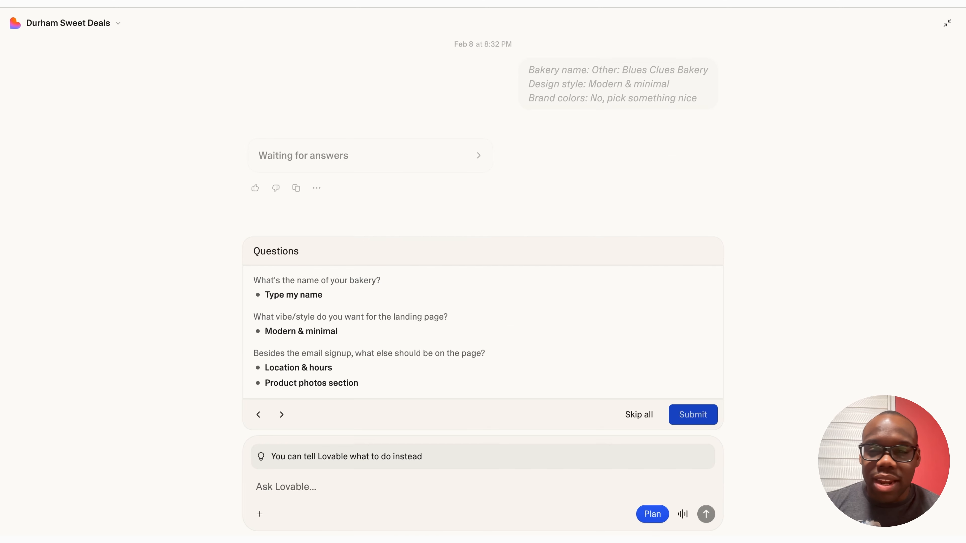
pyautogui.press('Return')
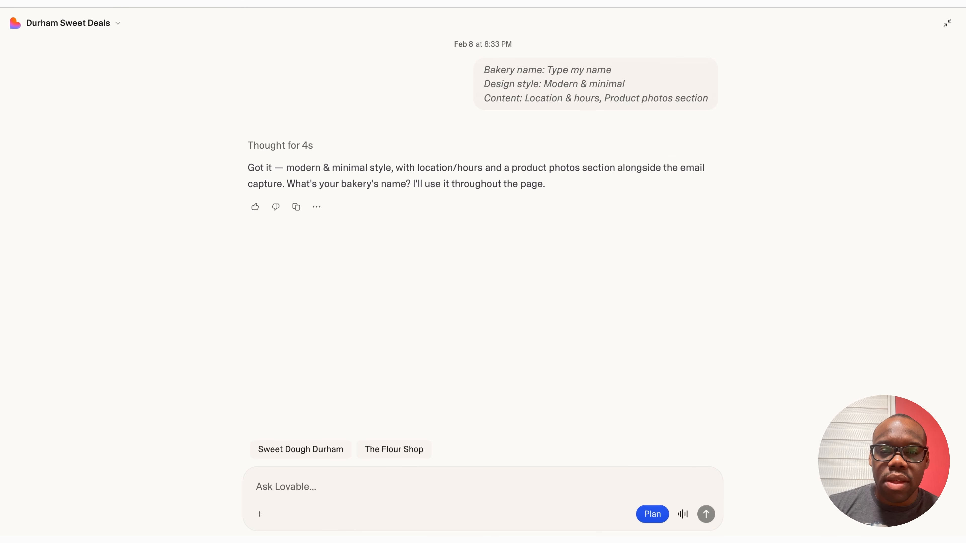
pyautogui.click(318, 486)
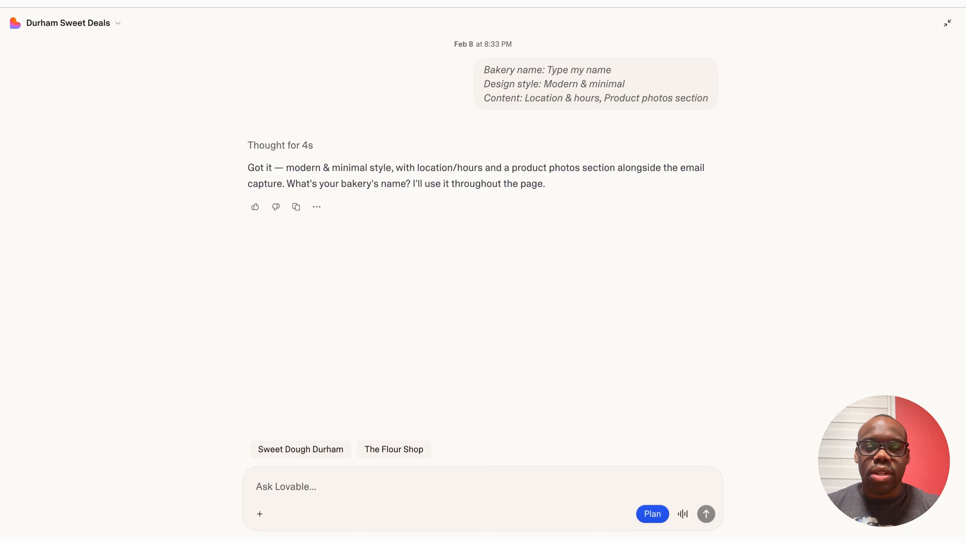
# Step: Reply to the assistant with the bakery name 'Blue's Clues Bakery'
pyautogui.write("Blue'")
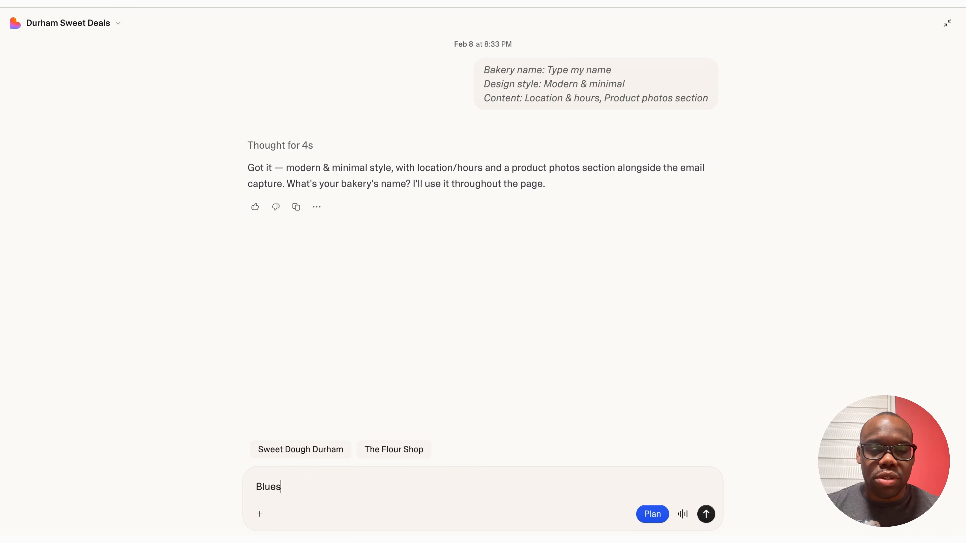
pyautogui.write('s')
pyautogui.press('BackSpace')
pyautogui.write("'")
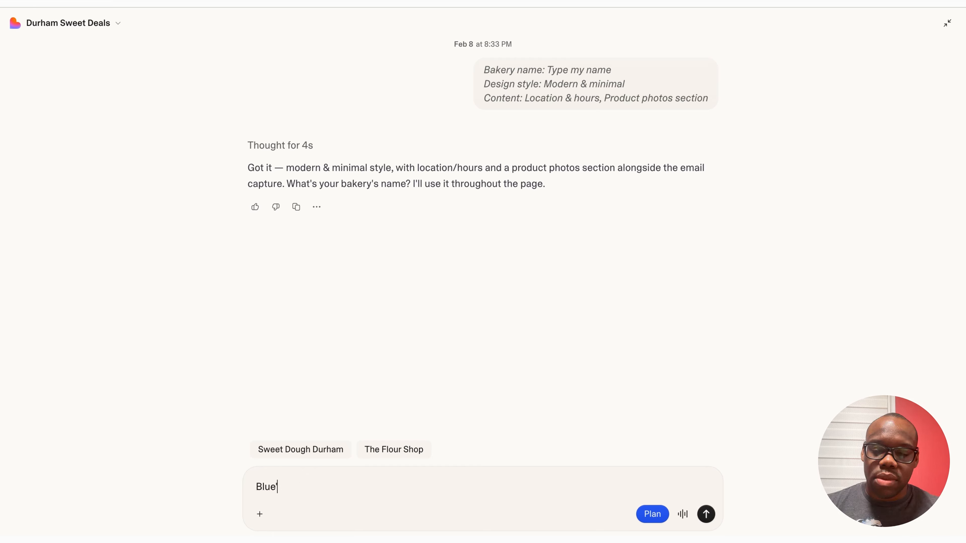
pyautogui.write('s Clues')
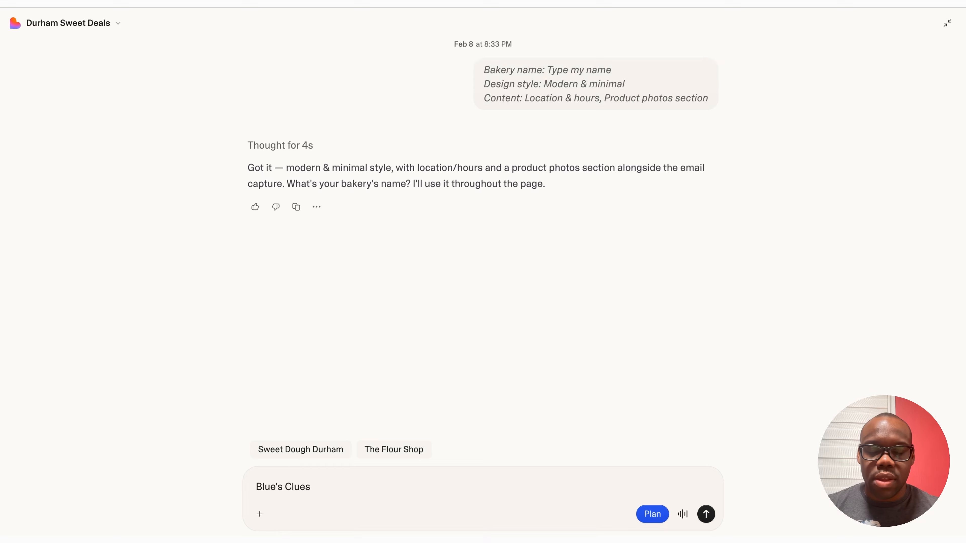
pyautogui.write(' Bakery')
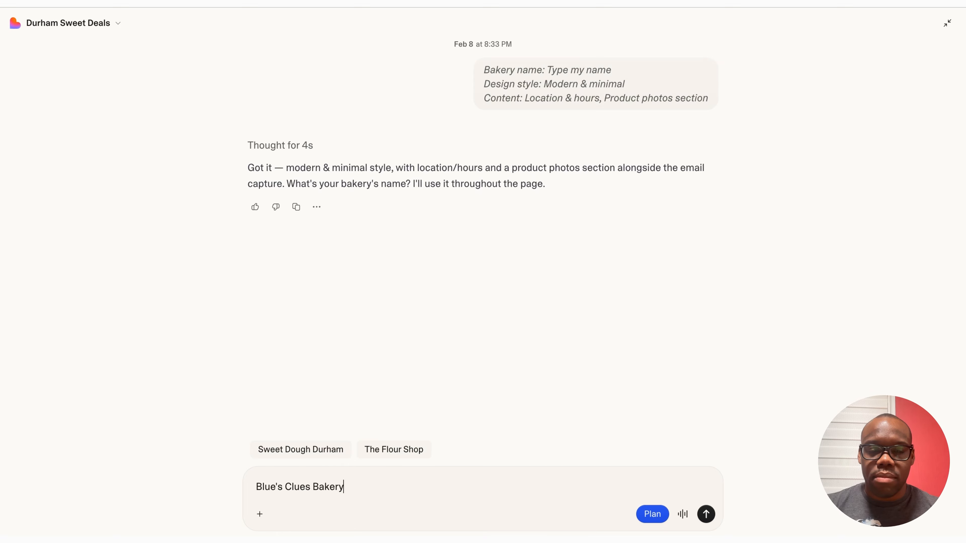
pyautogui.click(705, 515)
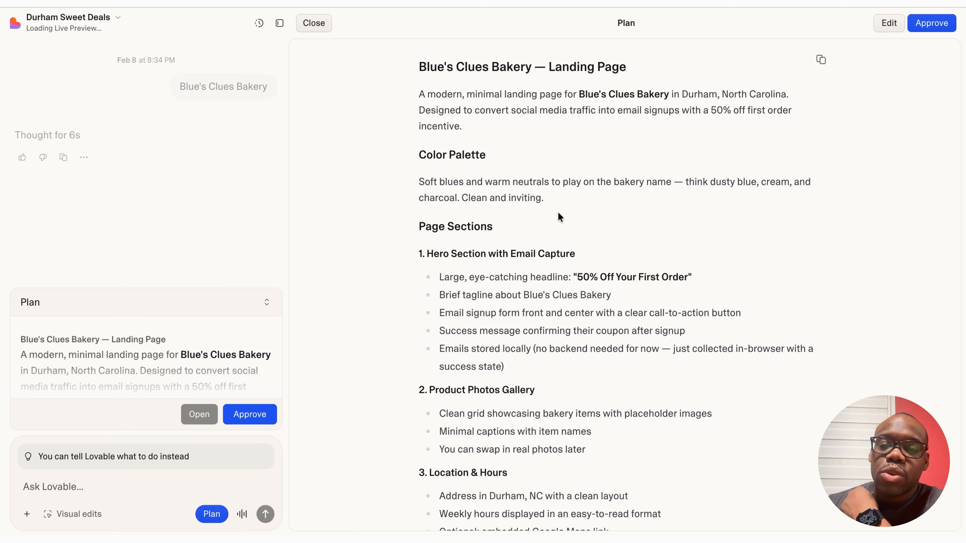
# Step: Review the Blue's Clues Bakery landing-page plan and approve it
pyautogui.scroll(-2, 559, 216)
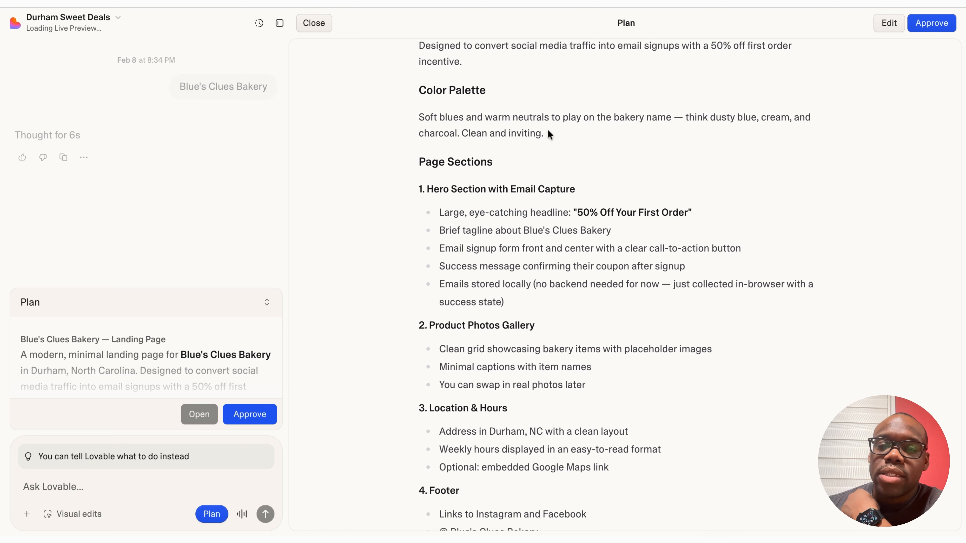
pyautogui.scroll(-3, 603, 141)
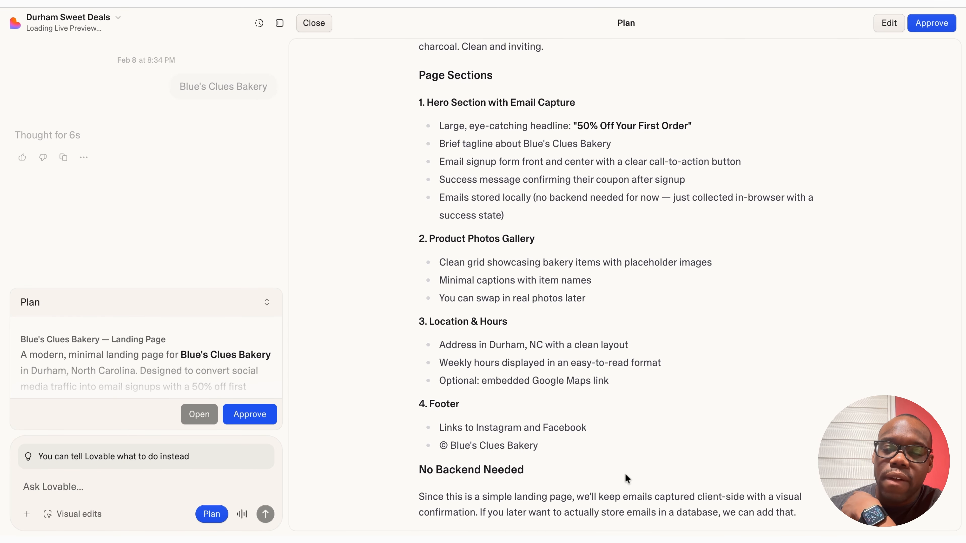
pyautogui.scroll(-1, 626, 478)
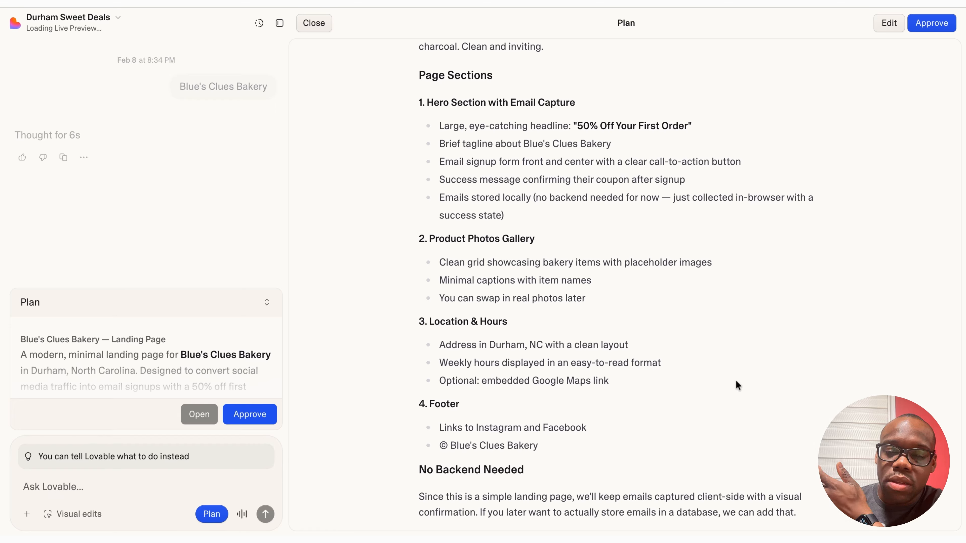
pyautogui.click(945, 30)
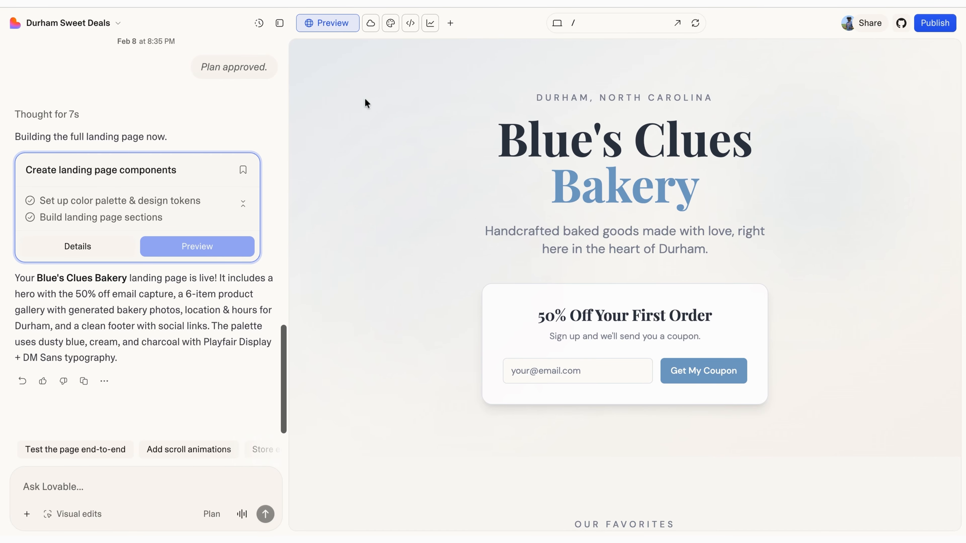
# Step: Hide the chat panel and browse the preview's 50% off coupon card and Our Favorites section
pyautogui.click(279, 23)
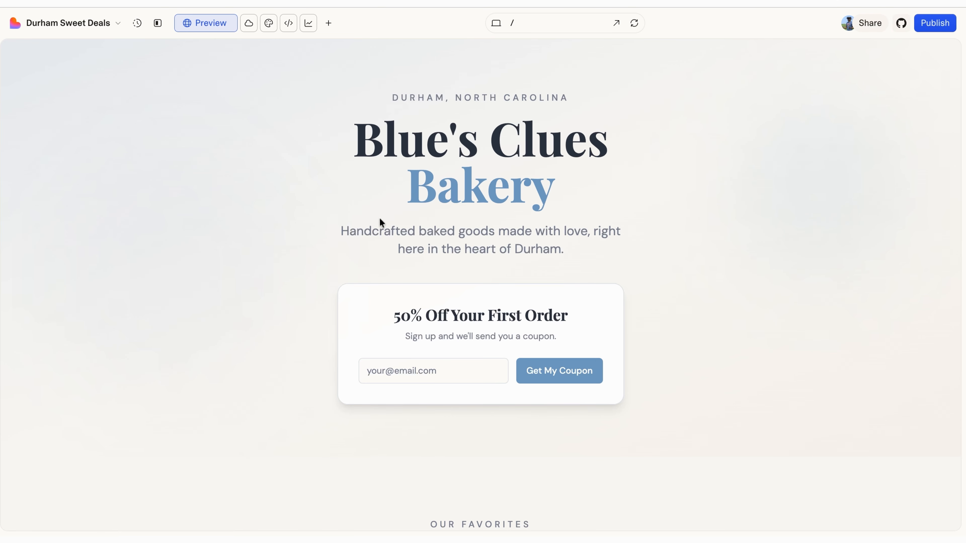
pyautogui.scroll(-2, 440, 184)
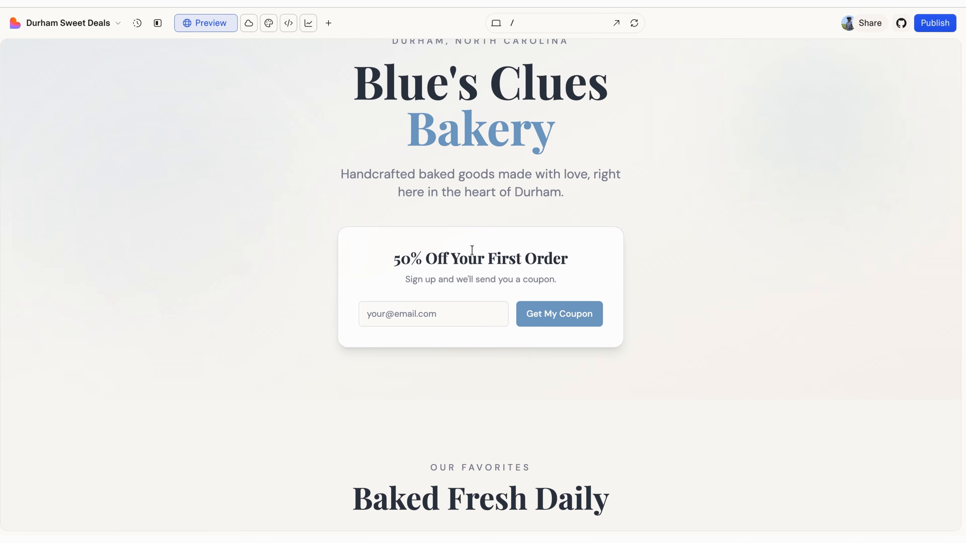
pyautogui.scroll(-1, 505, 256)
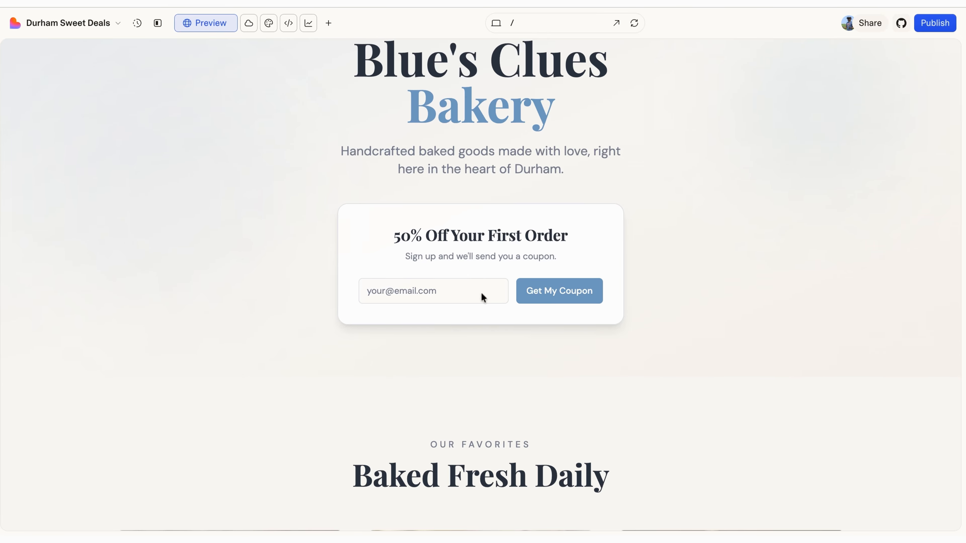
pyautogui.scroll(-5, 530, 287)
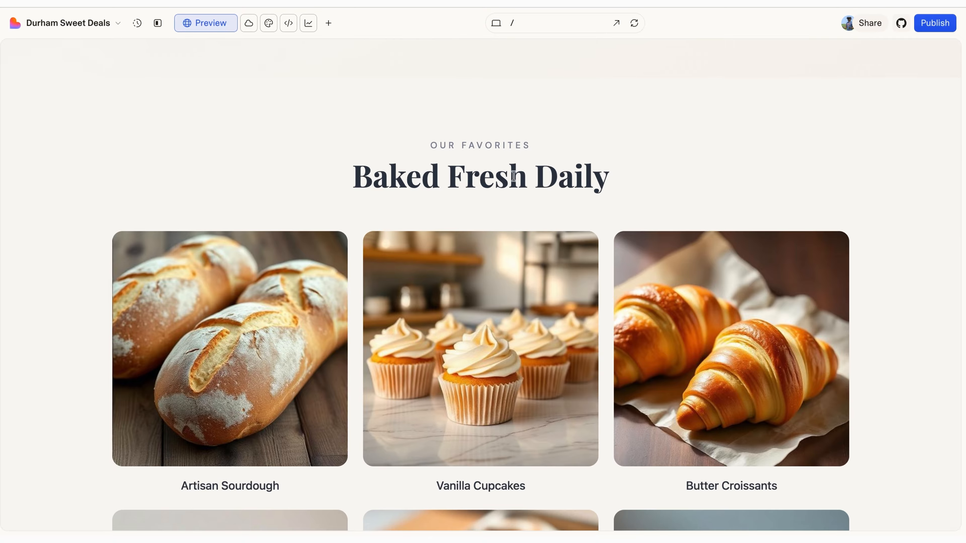
pyautogui.scroll(-7, 497, 317)
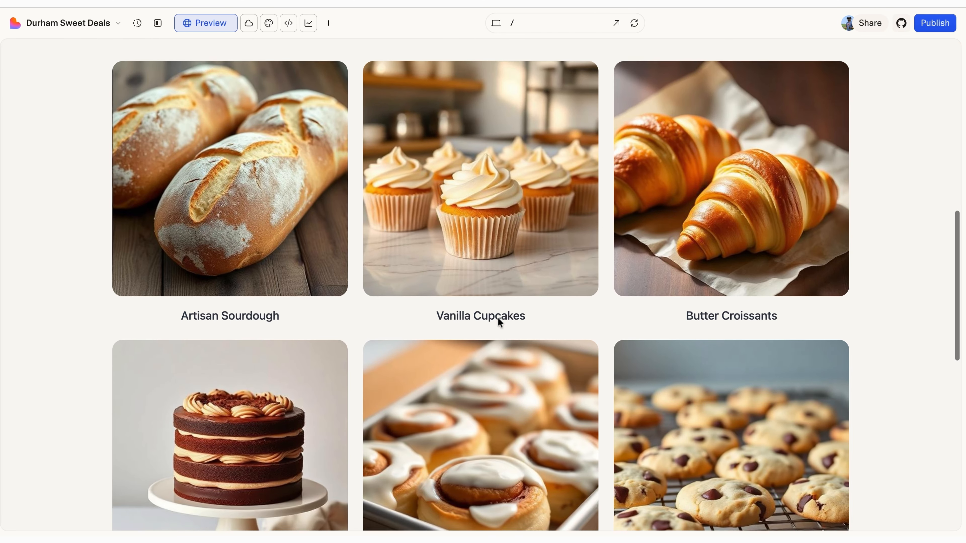
pyautogui.scroll(-5, 497, 316)
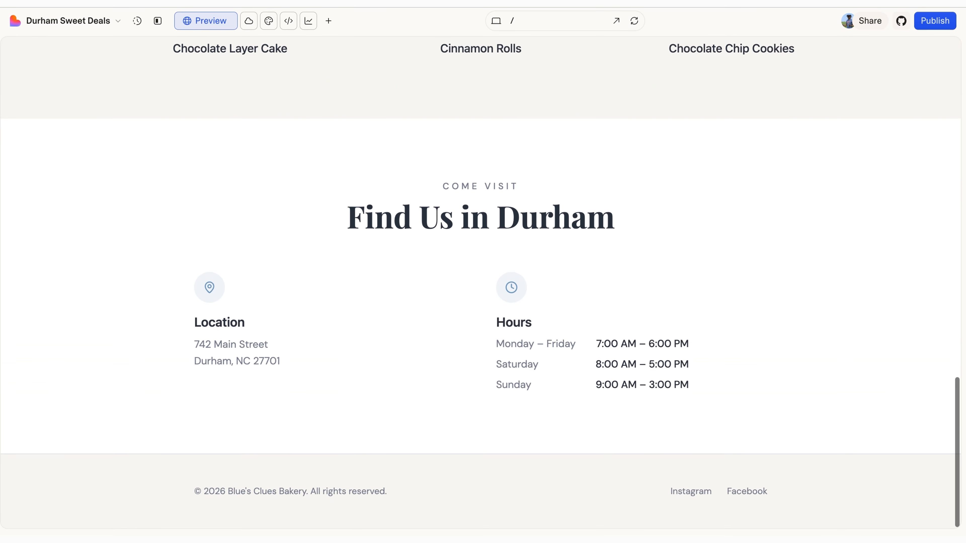
pyautogui.scroll(9, 497, 317)
pyautogui.scroll(-9, 480, 296)
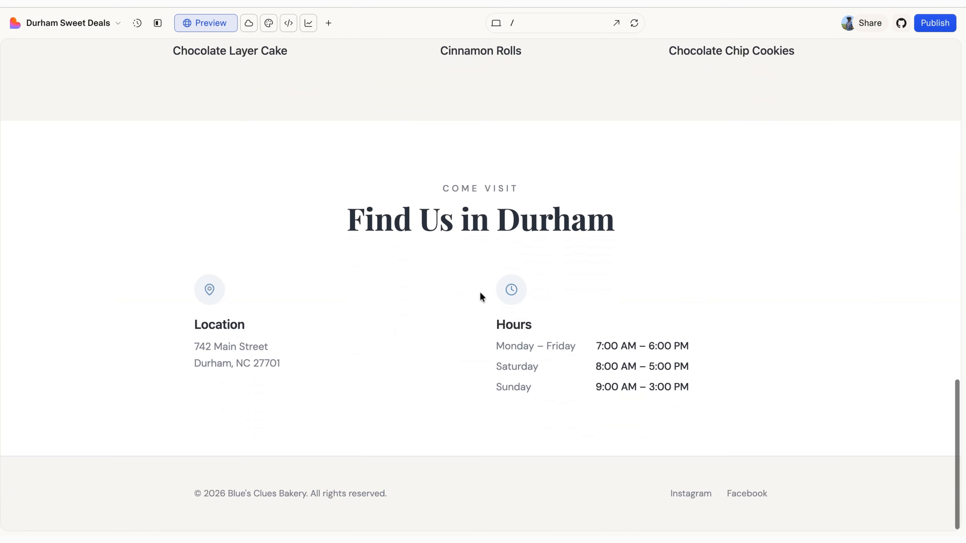
pyautogui.scroll(12, 563, 339)
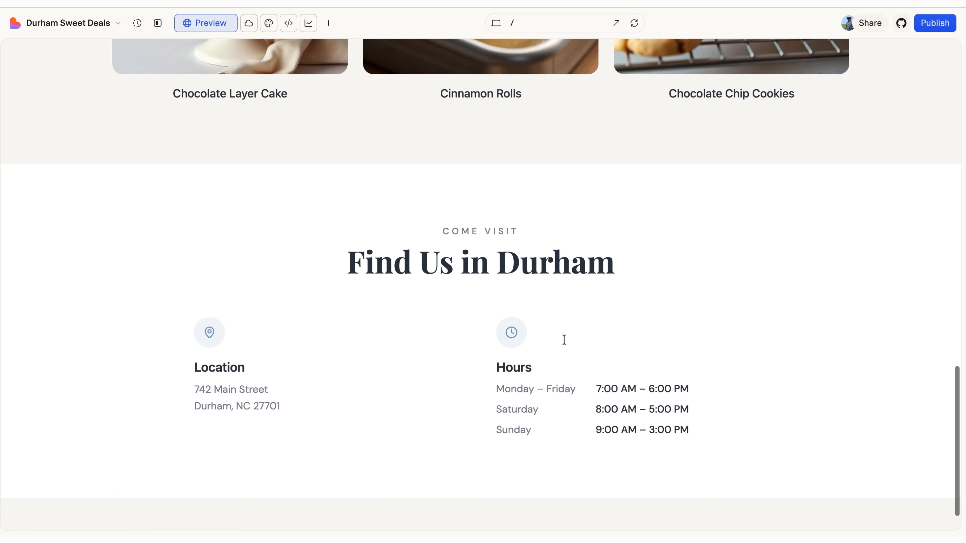
pyautogui.scroll(5, 564, 340)
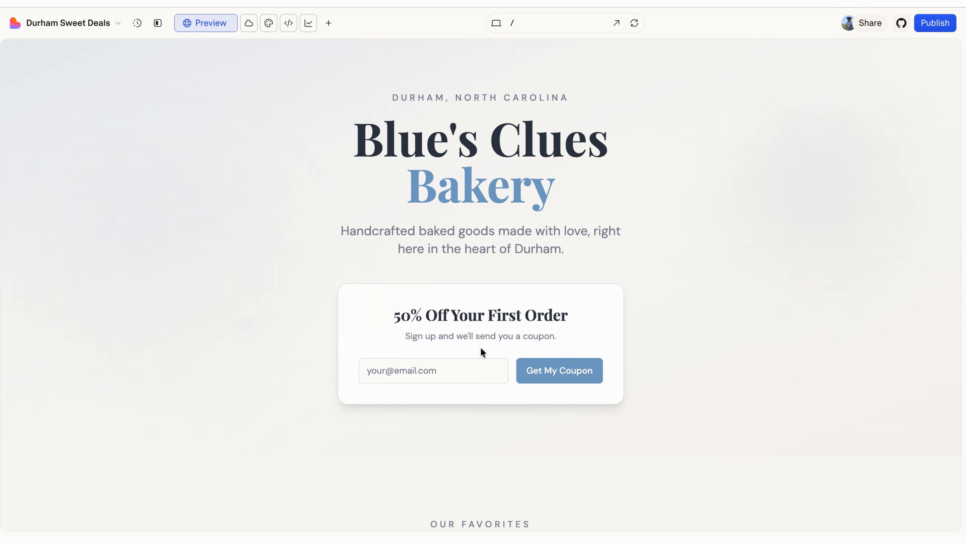
pyautogui.click(440, 367)
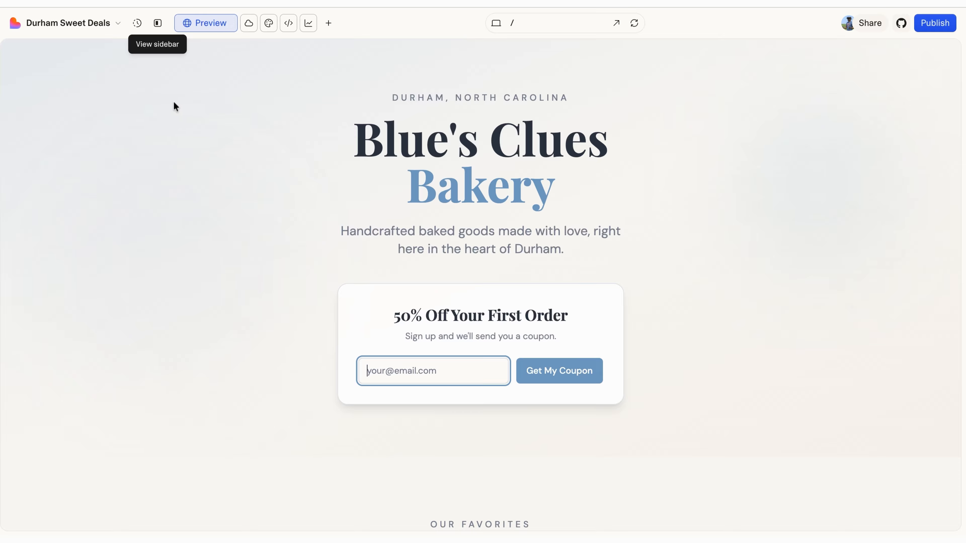
# Step: Restore the chat panel and submit a test email address through the 50% off coupon form
pyautogui.click(158, 23)
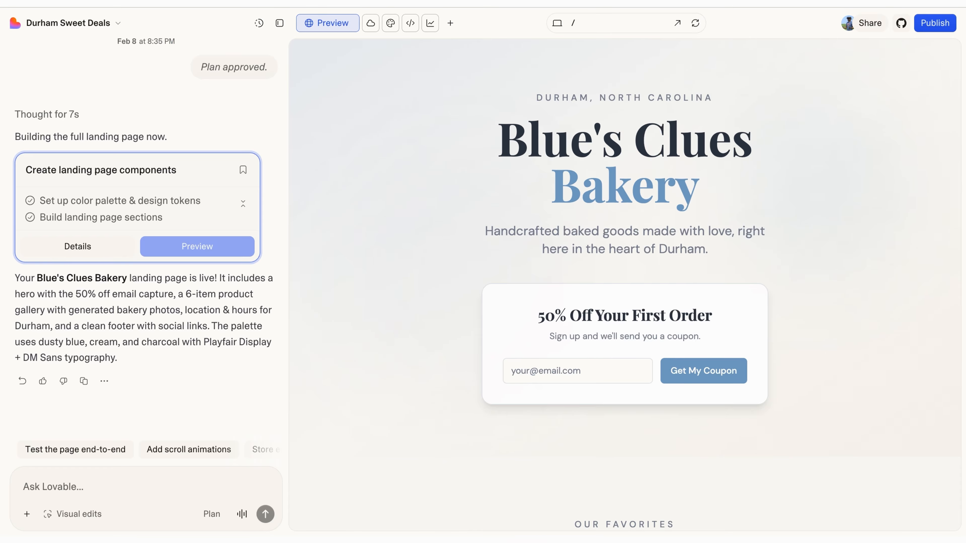
pyautogui.click(587, 374)
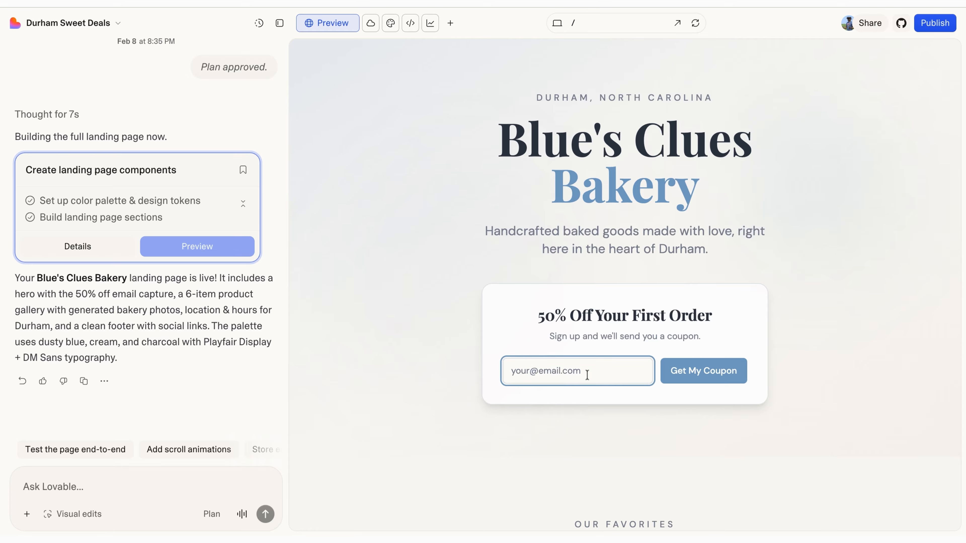
pyautogui.click(718, 375)
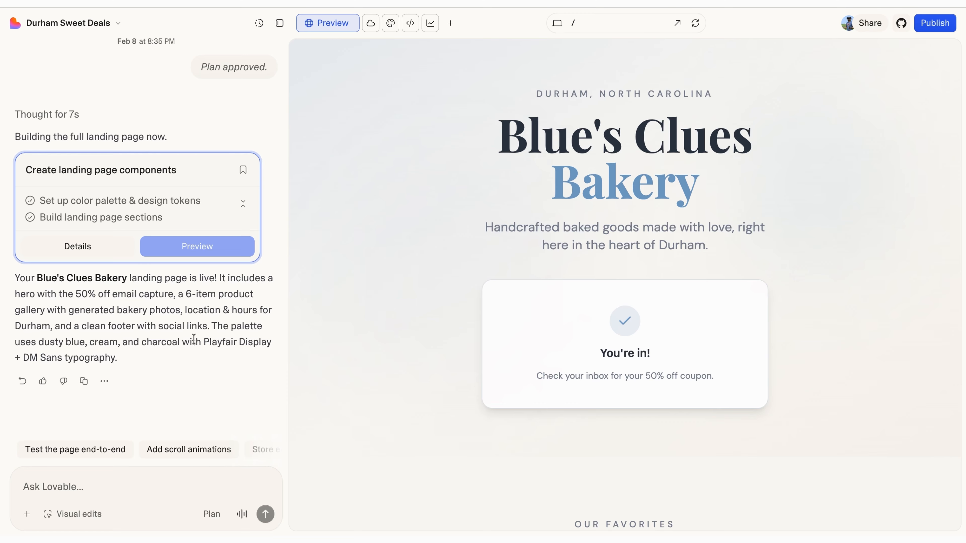
pyautogui.click(94, 483)
# Step: Ask: 'I need to make sure these emails are being saved in a database. Can you set that up for me.'
pyautogui.write('I need to')
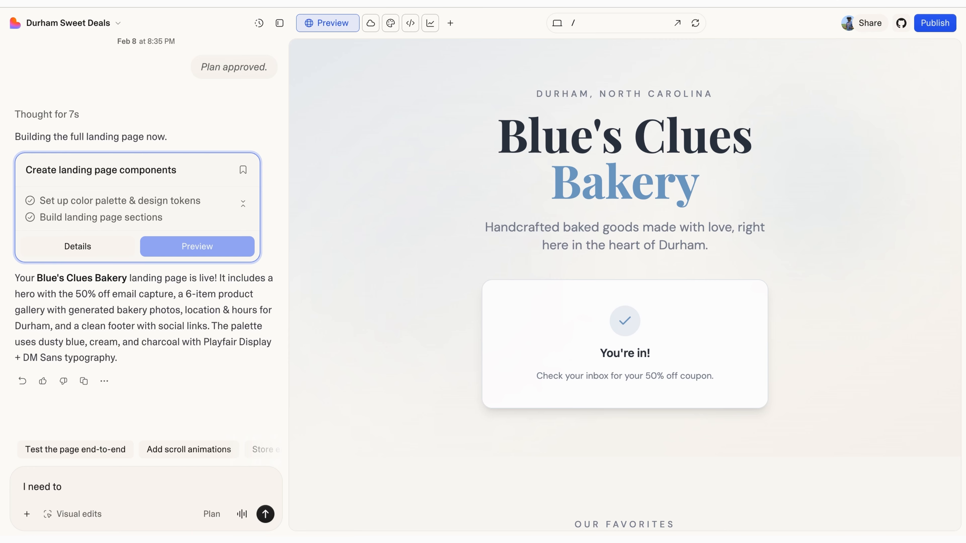
pyautogui.write(' make sure these email')
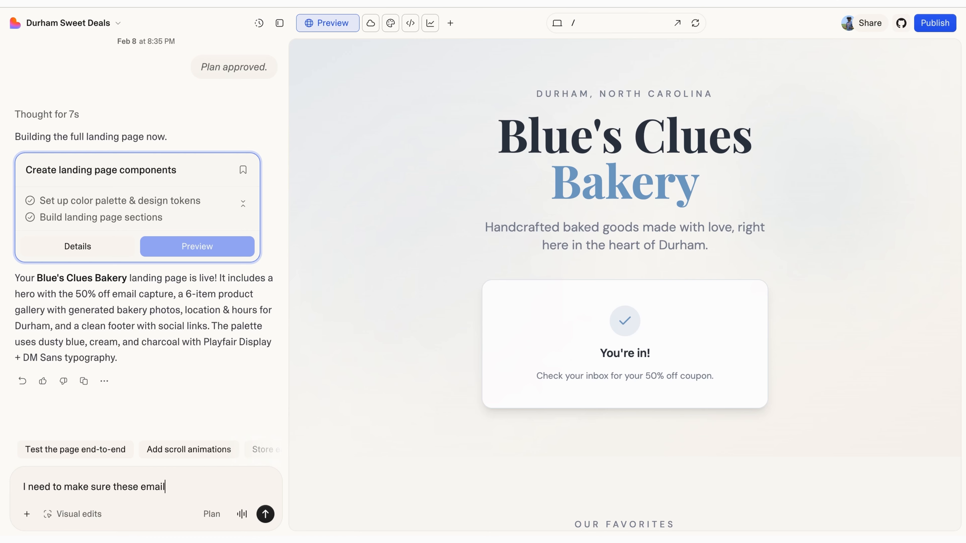
pyautogui.write('s are being saved in adatabat')
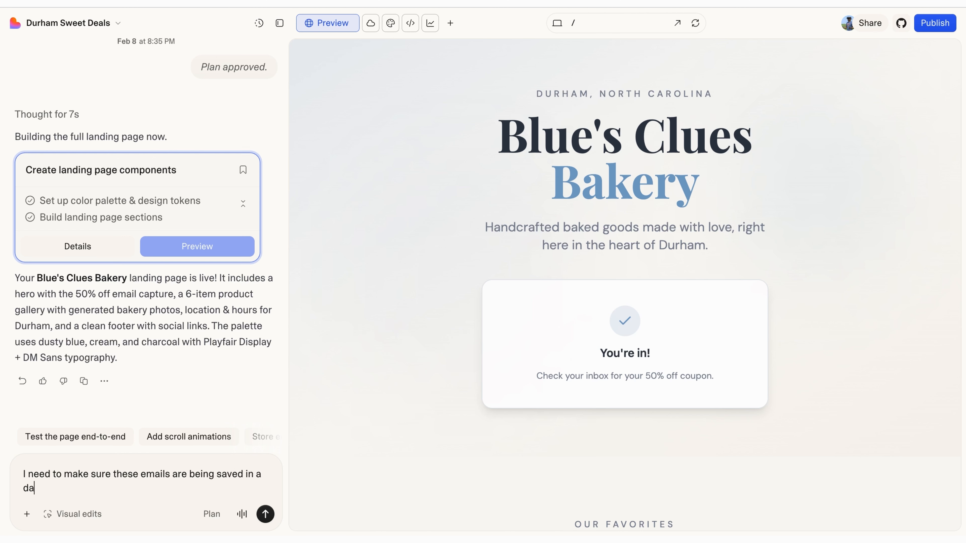
pyautogui.press('BackSpace')
pyautogui.write('se. Can you set that up for me.')
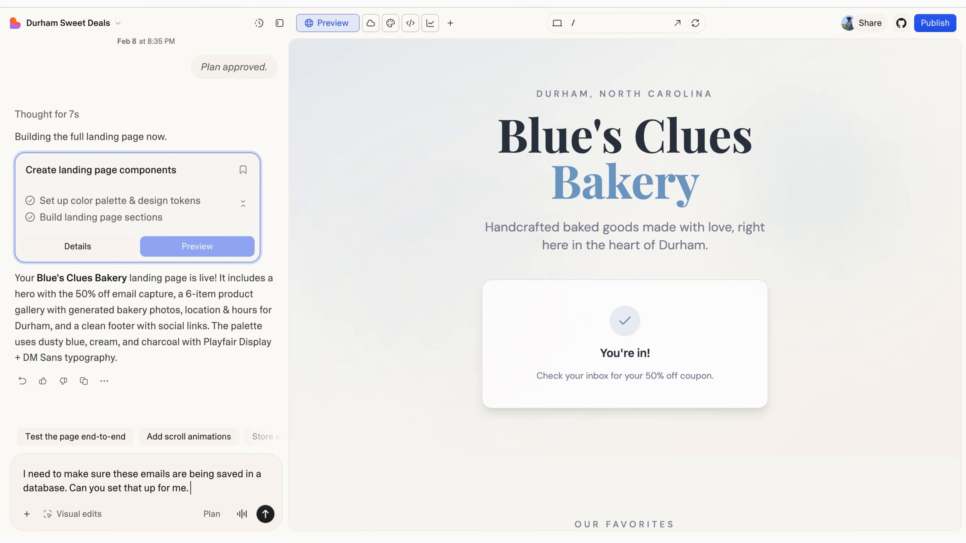
pyautogui.press('Return')
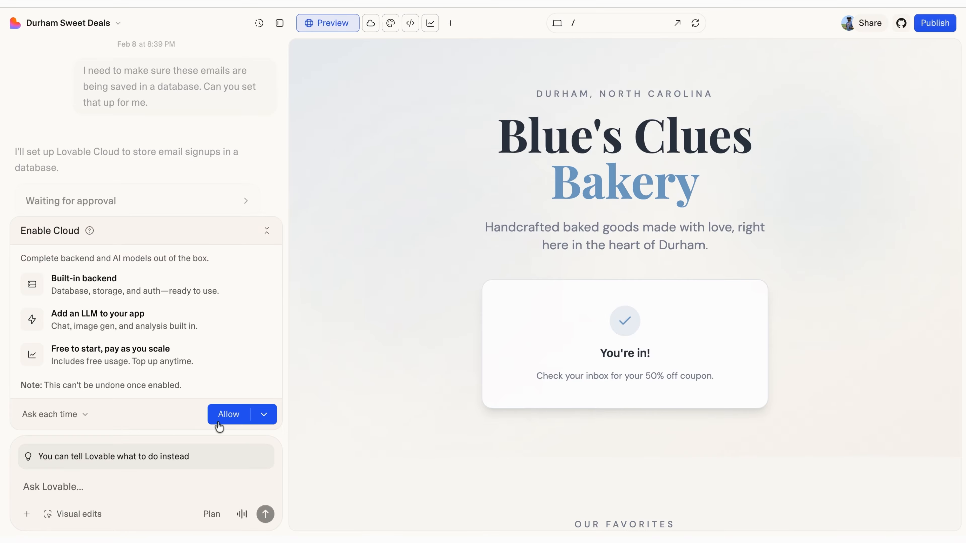
# Step: Allow Lovable Cloud, submit another test email through the coupon form, and hide the chat panel
pyautogui.click(228, 415)
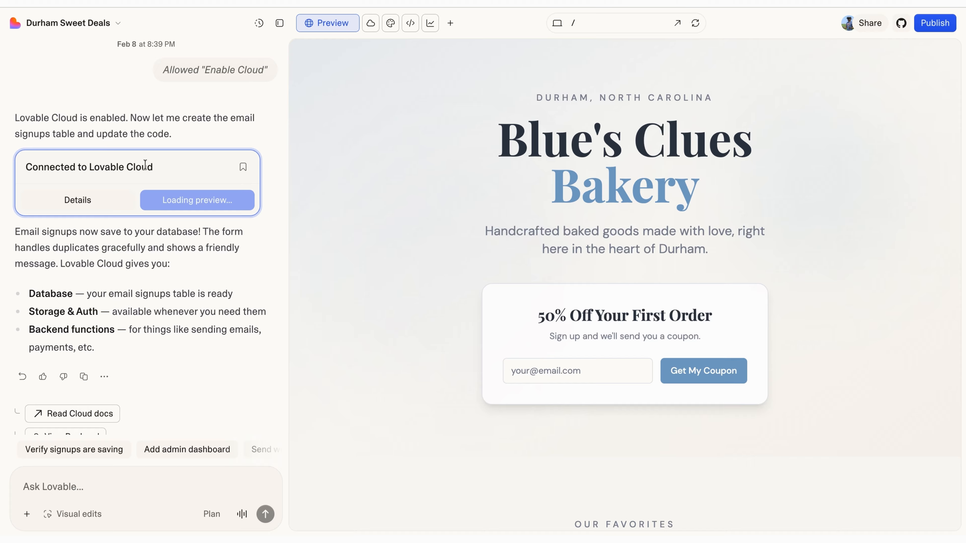
pyautogui.click(601, 366)
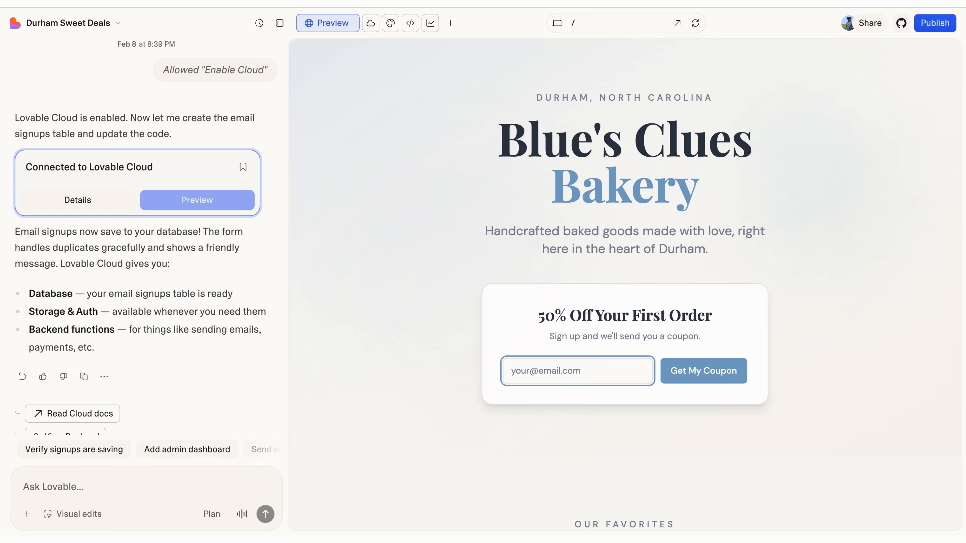
pyautogui.click(722, 378)
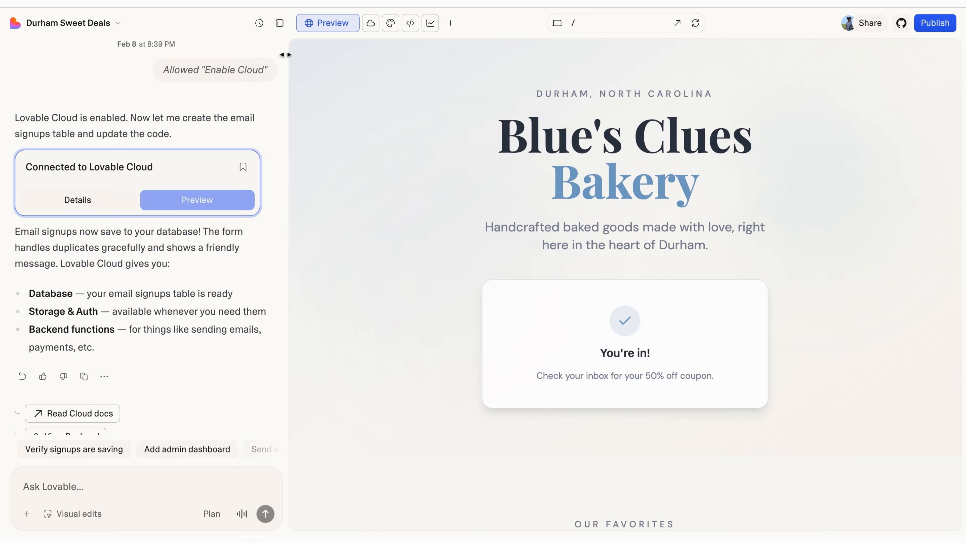
pyautogui.click(282, 24)
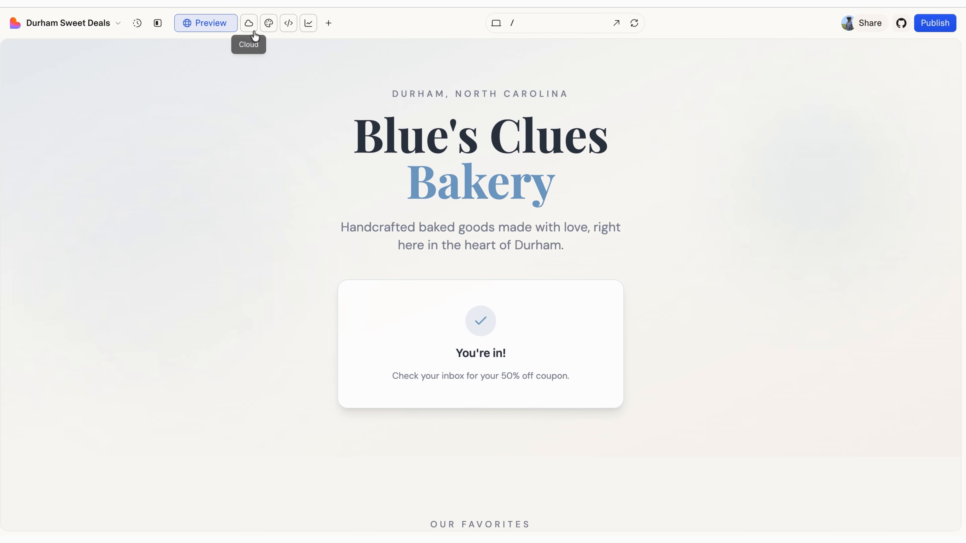
# Step: Check in the Cloud Database that the email_signups table holds 1 saved signup row
pyautogui.click(250, 23)
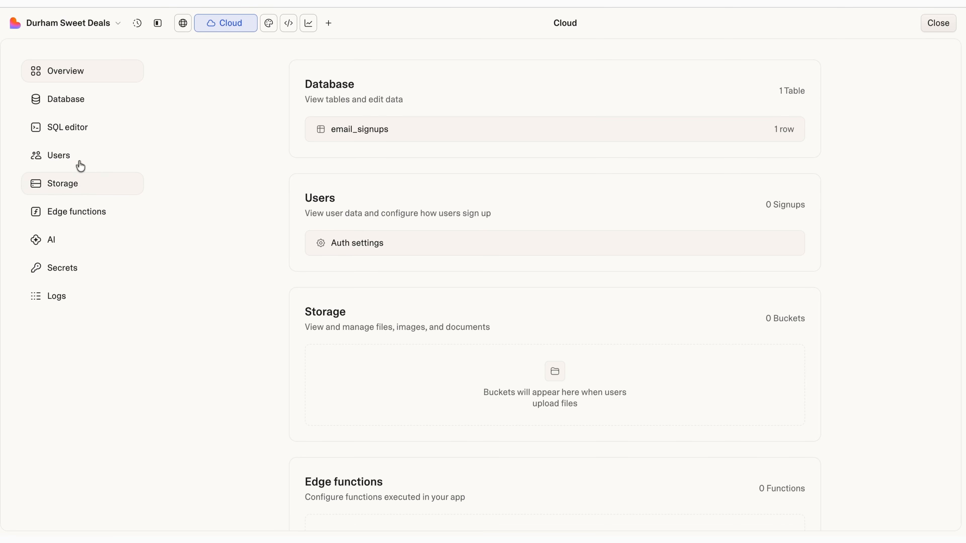
pyautogui.click(73, 108)
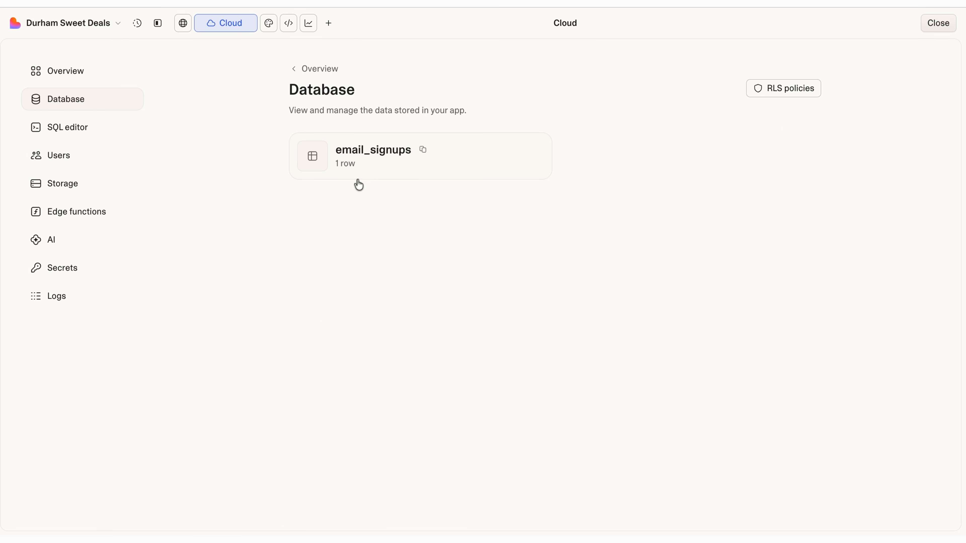
pyautogui.click(372, 171)
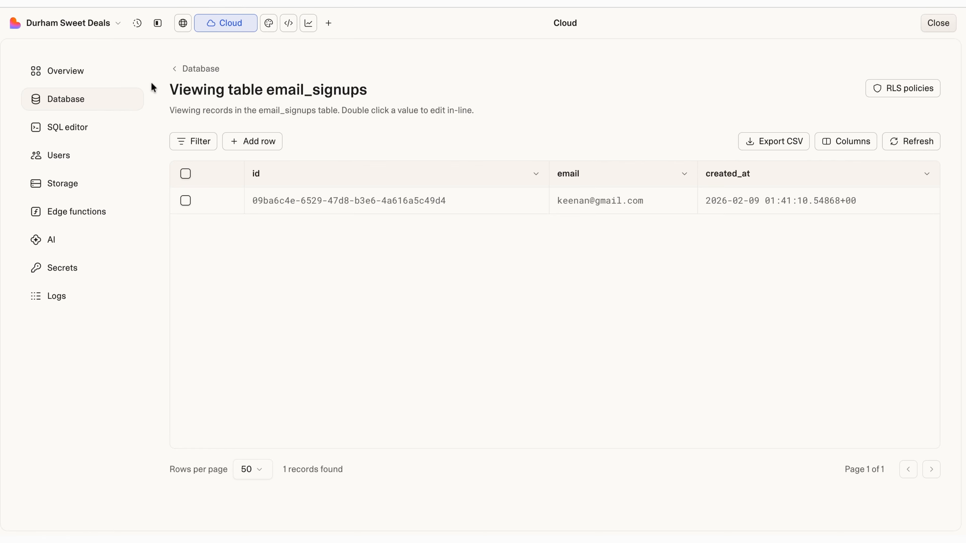
pyautogui.click(189, 69)
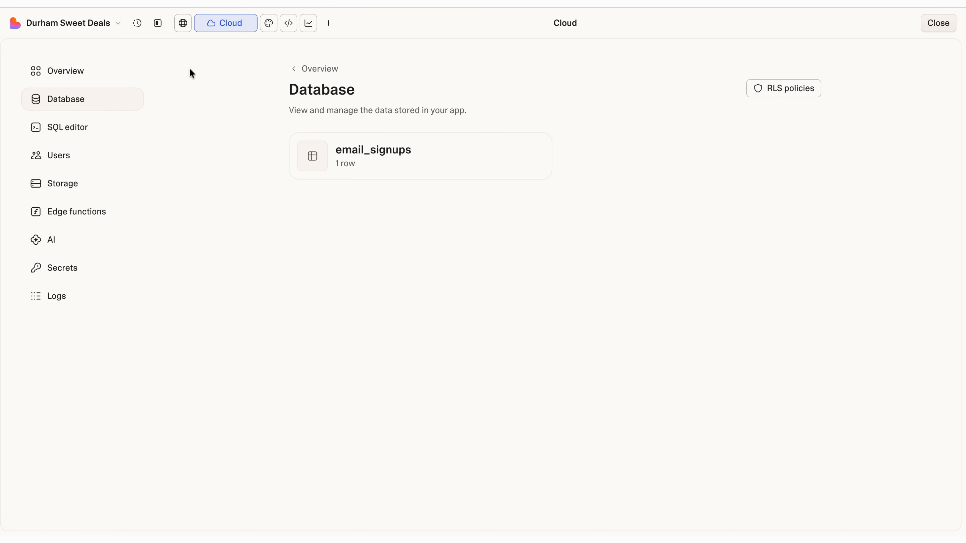
# Step: Restore the chat sidebar and bakery site preview, then reload the preview
pyautogui.click(158, 27)
pyautogui.click(305, 23)
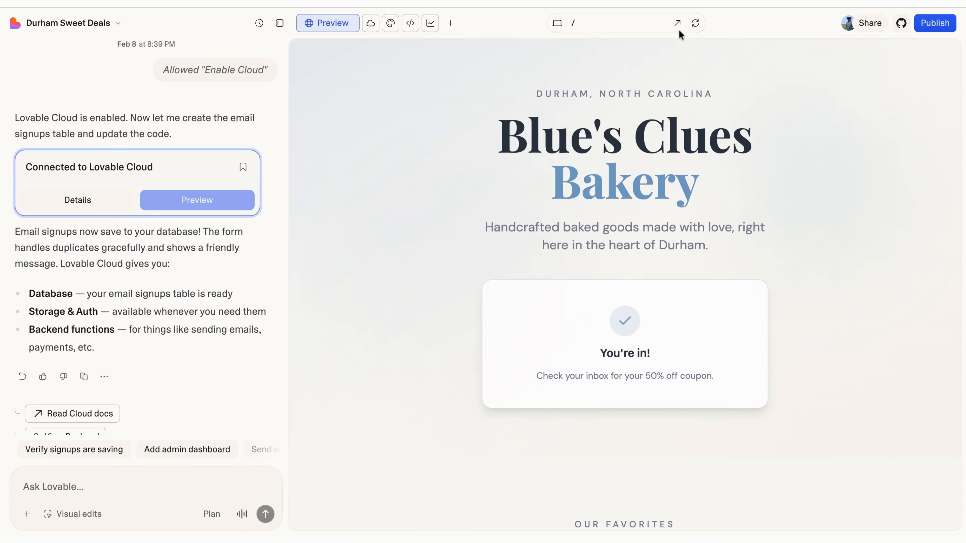
pyautogui.click(701, 25)
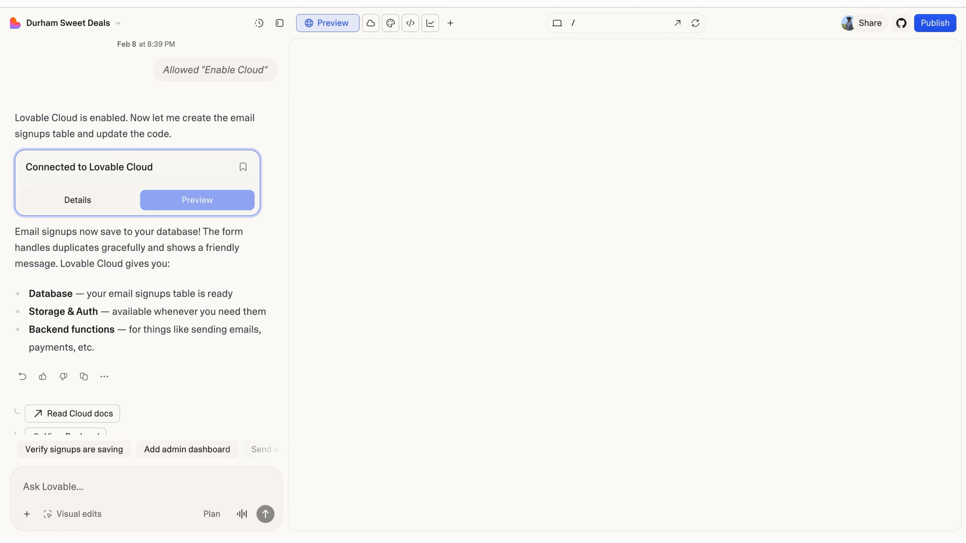
# Step: Submit a second test email address through the Get My Coupon form
pyautogui.click(608, 371)
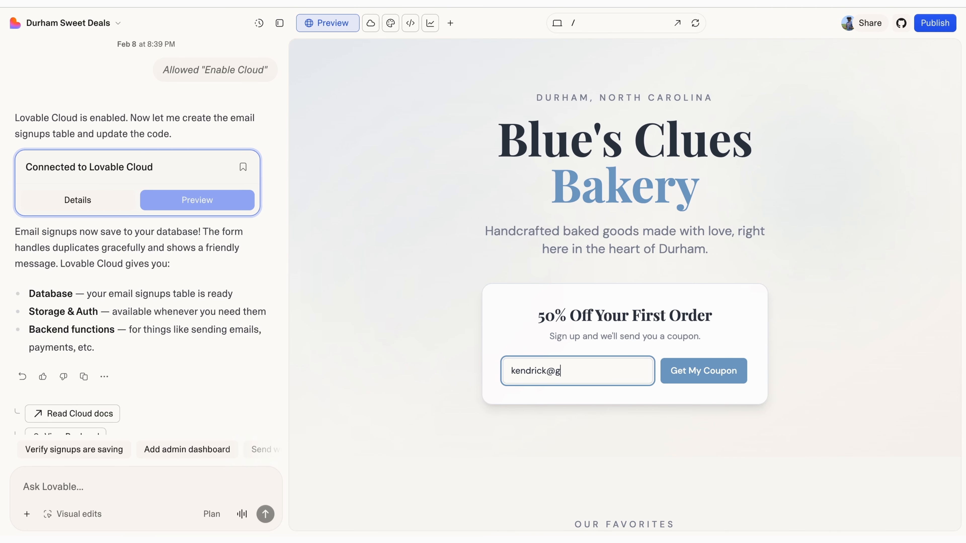
pyautogui.click(711, 372)
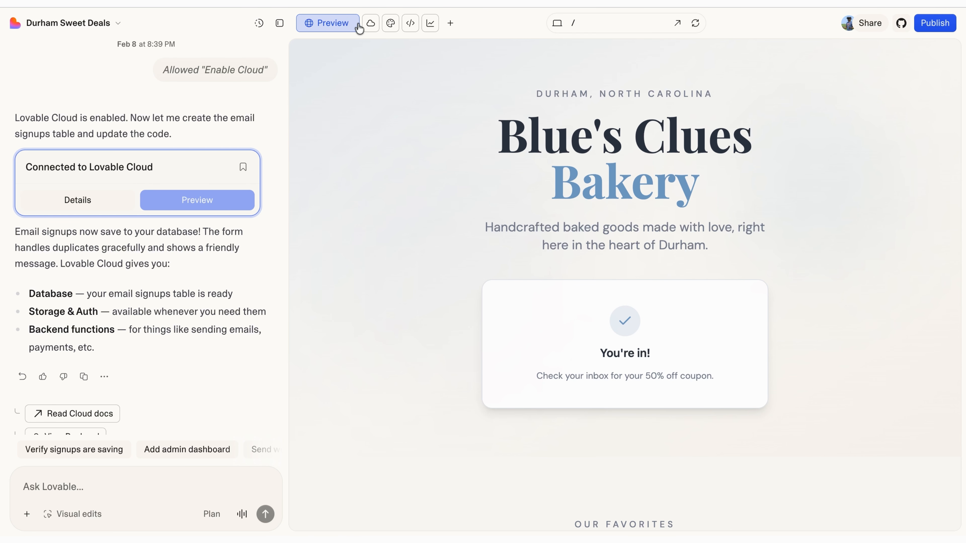
# Step: Verify the email_signups table in Cloud Database lists 2 signups, then return to the site preview
pyautogui.click(370, 24)
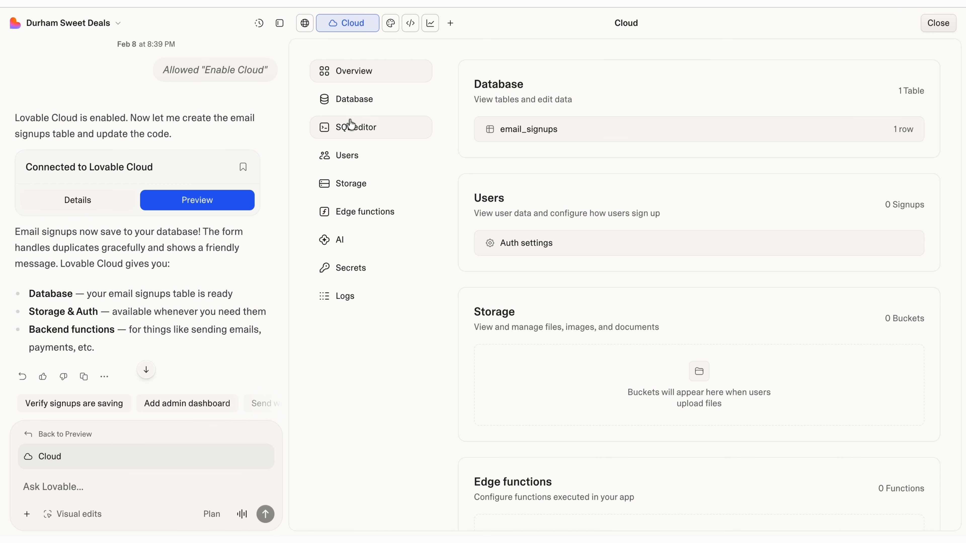
pyautogui.click(361, 106)
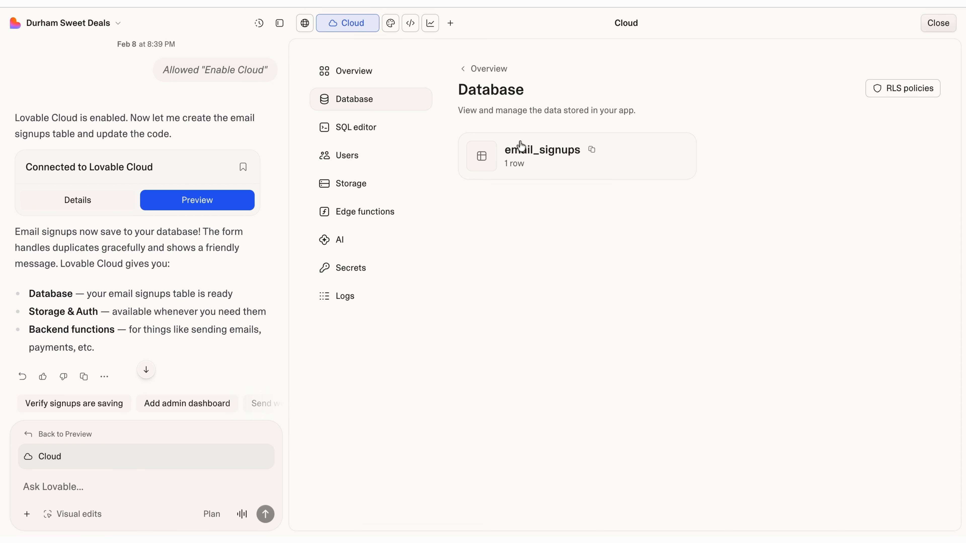
pyautogui.click(572, 175)
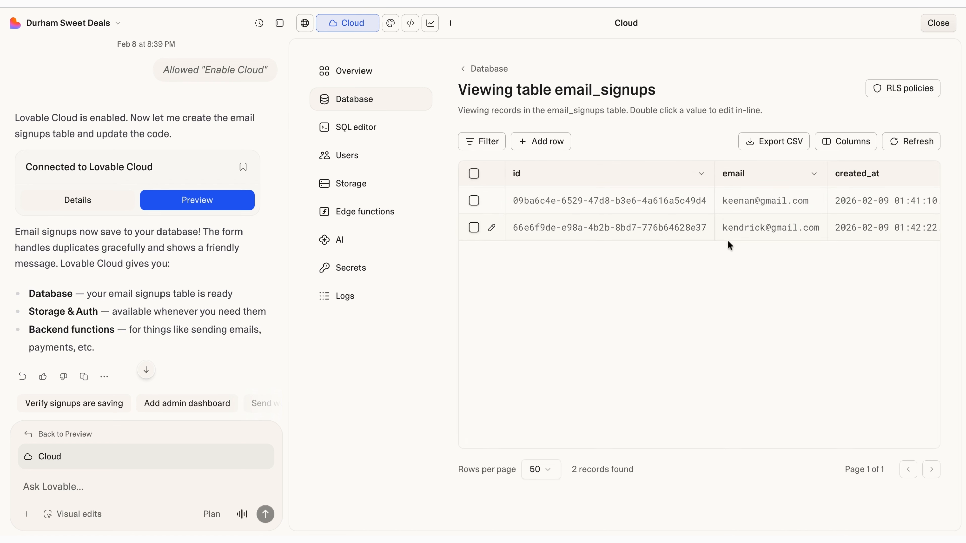
pyautogui.hscroll(3, 694, 224)
pyautogui.hscroll(-3, 633, 236)
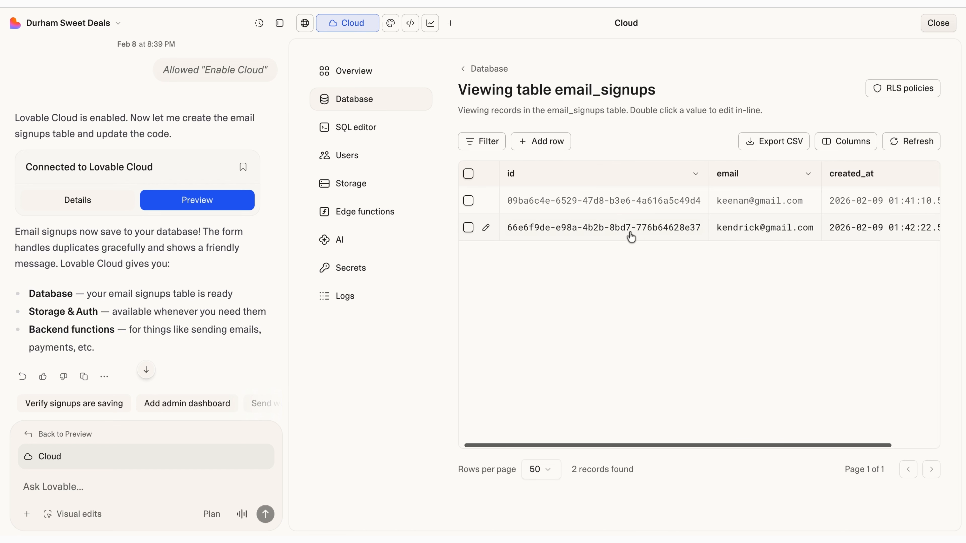
pyautogui.hscroll(3, 631, 236)
pyautogui.hscroll(-3, 632, 236)
pyautogui.hscroll(3, 631, 237)
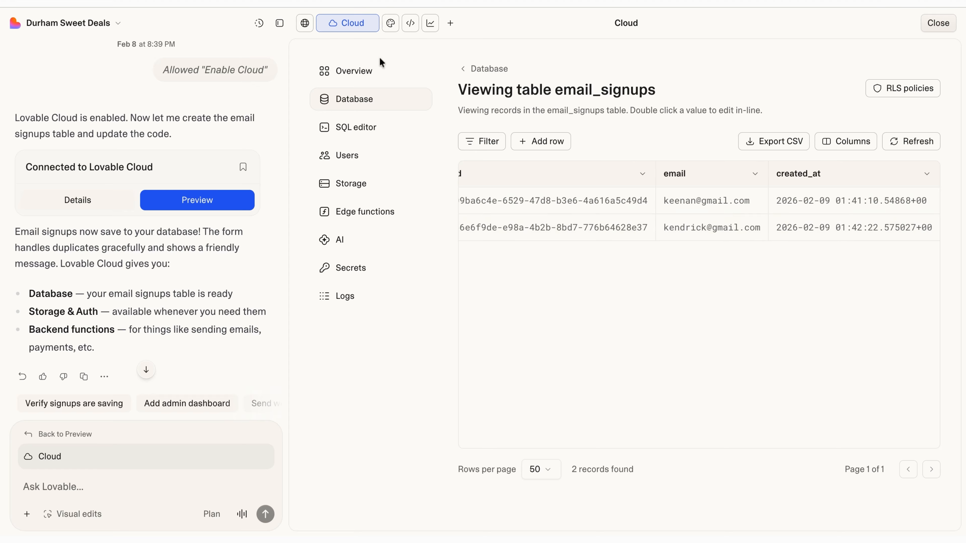
pyautogui.click(305, 24)
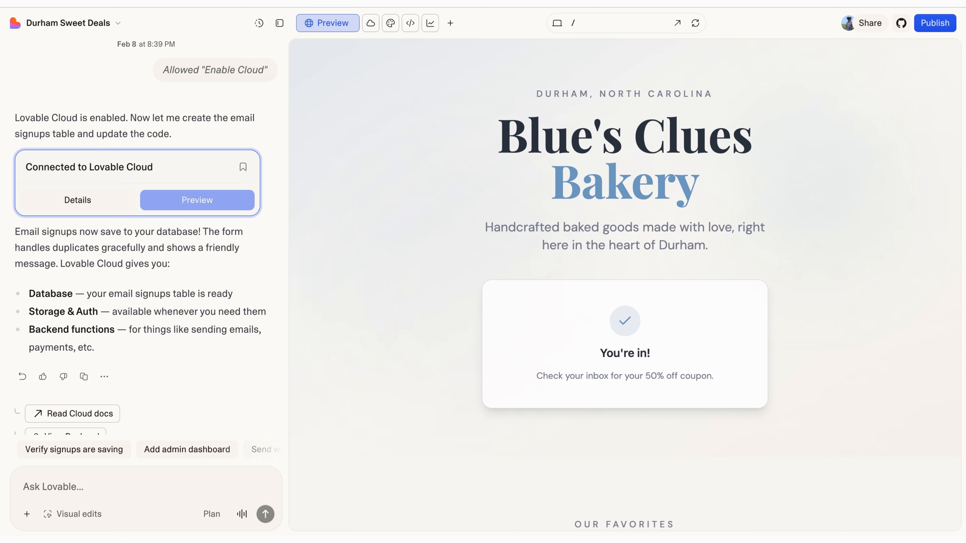
# Step: Review the bakery page, then switch the chat to Plan mode
pyautogui.scroll(-1, 228, 304)
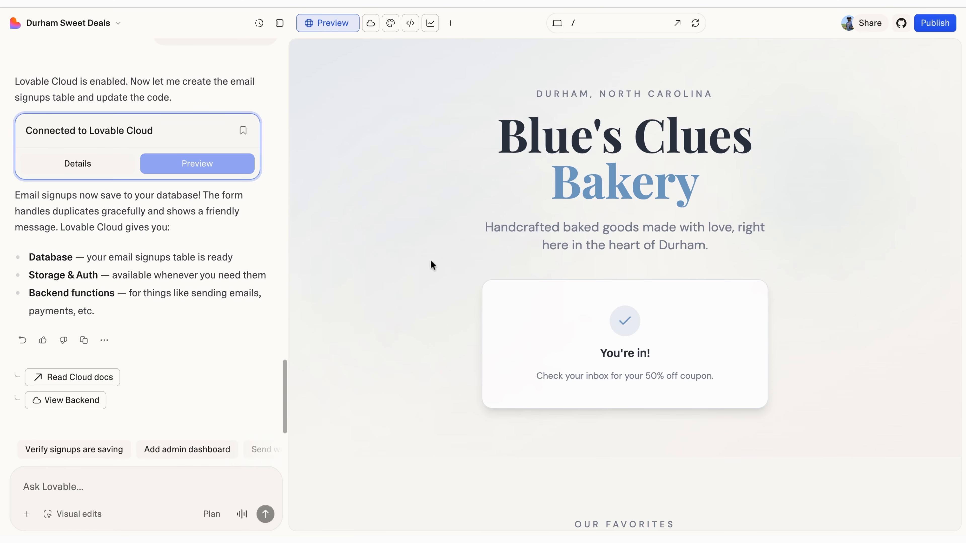
pyautogui.scroll(-1, 500, 302)
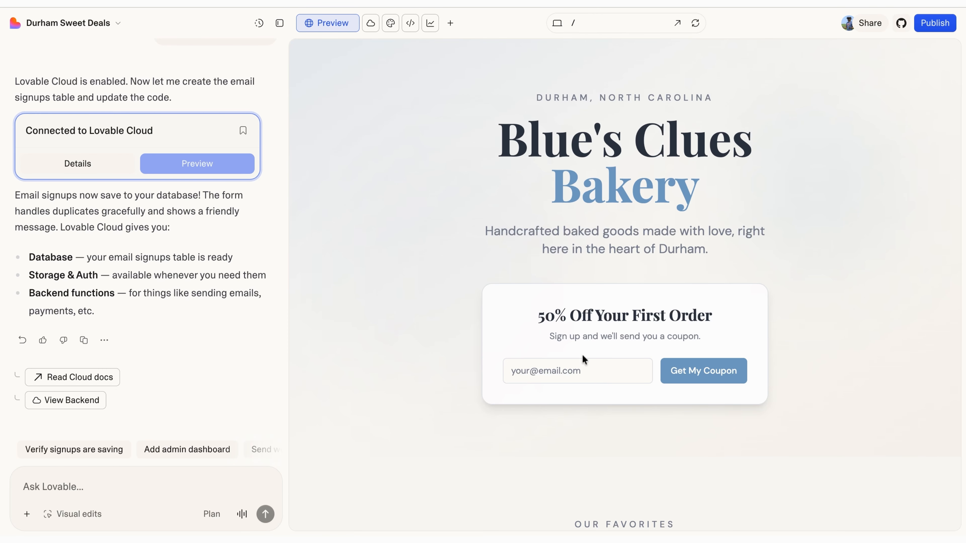
pyautogui.scroll(-2, 578, 318)
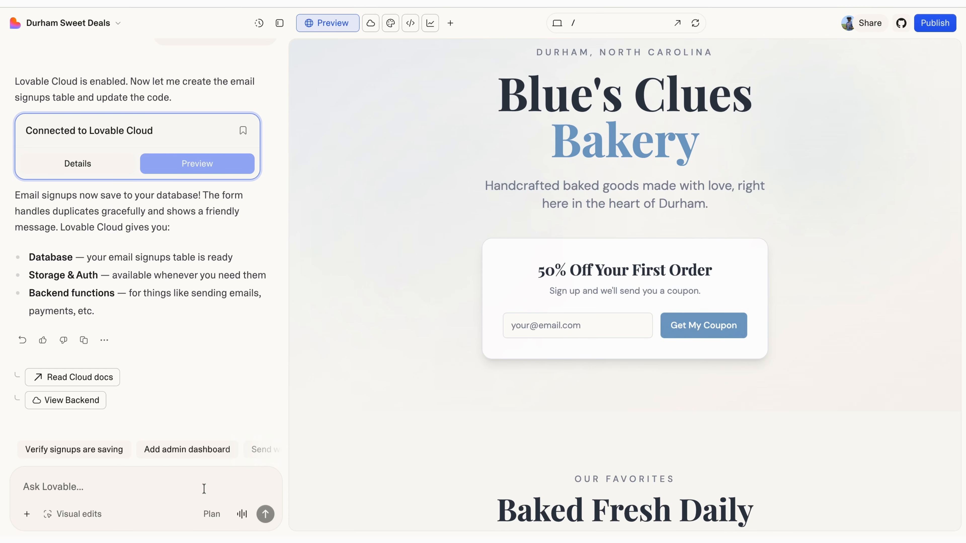
pyautogui.click(210, 515)
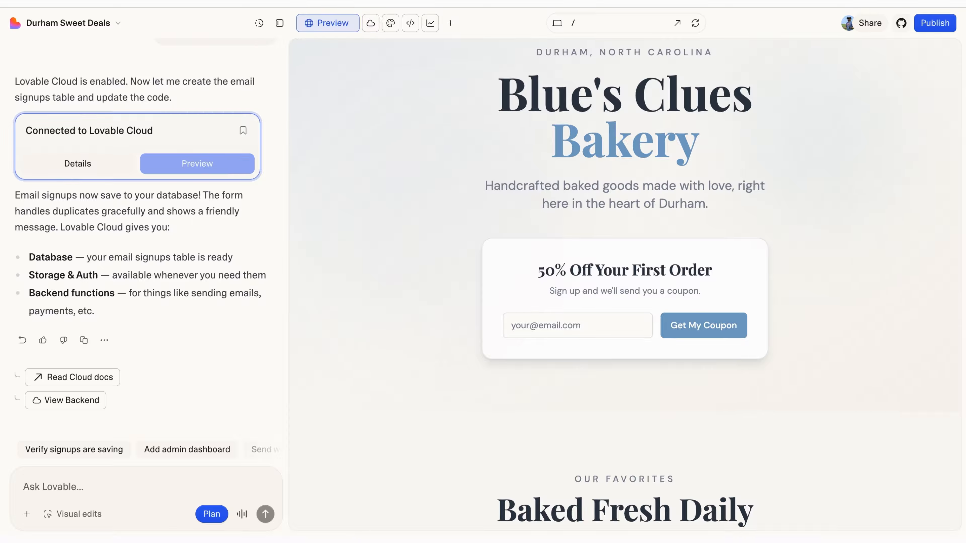
# Step: Ask Lovable to reword the home page: no emailed coupon, signups get 50% off in-store
pyautogui.write('I don;t w')
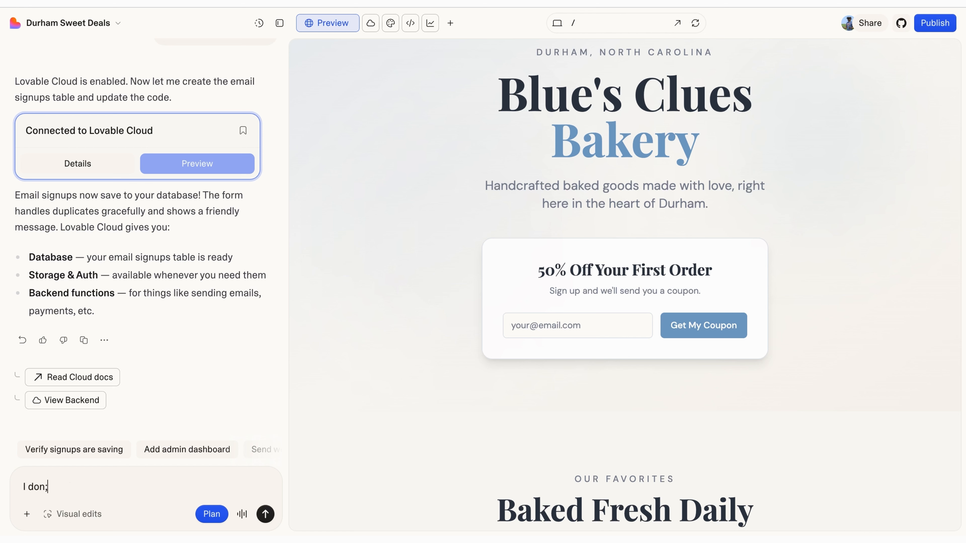
pyautogui.press('BackSpace')
pyautogui.press('BackSpace')
pyautogui.press('BackSpace')
pyautogui.write("'t want to send my customers")
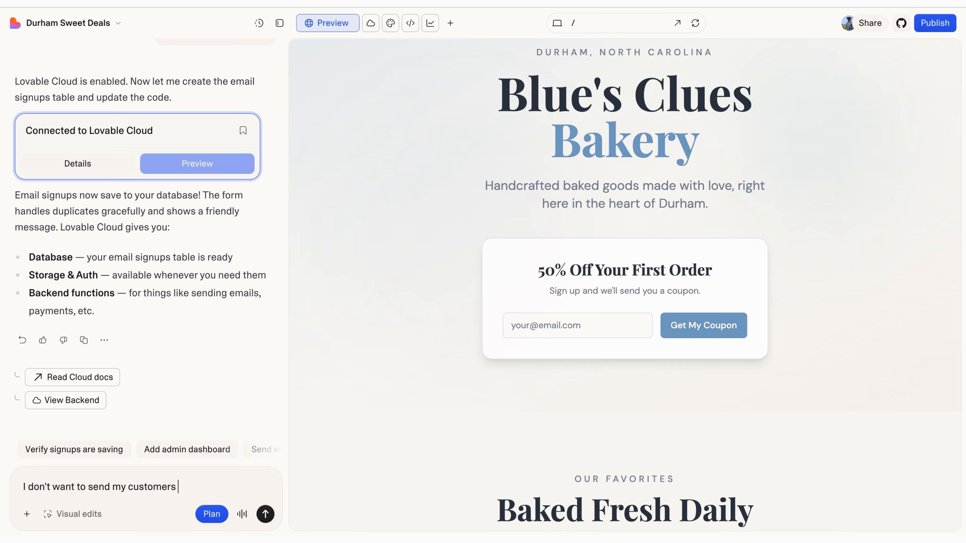
pyautogui.write(' a coupon')
pyautogui.write(', I rea')
pyautogui.press('BackSpace')
pyautogui.press('BackSpace')
pyautogui.write('athe')
pyautogui.press('BackSpace')
pyautogui.press('BackSpace')
pyautogui.write('her just ge')
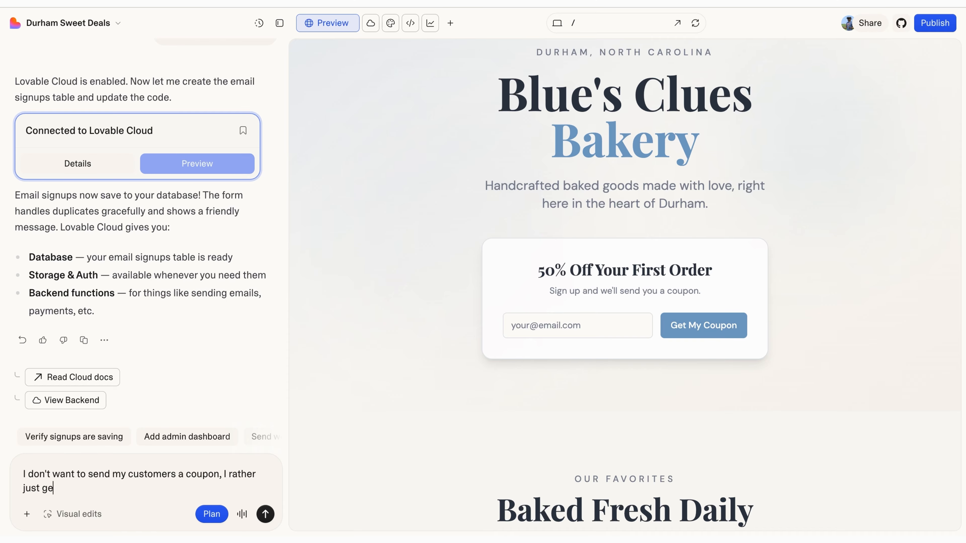
pyautogui.write('t them to sign up and ')
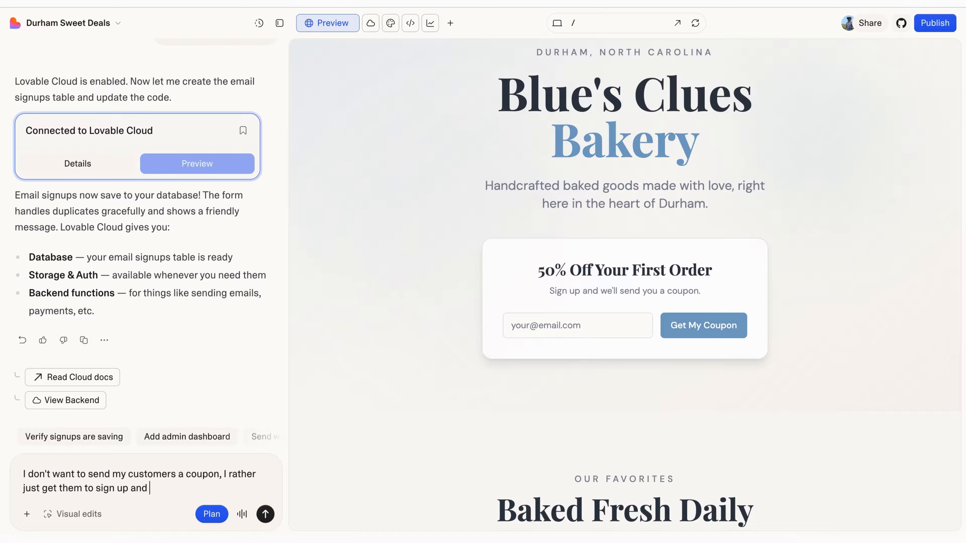
pyautogui.write('when they get to my sho')
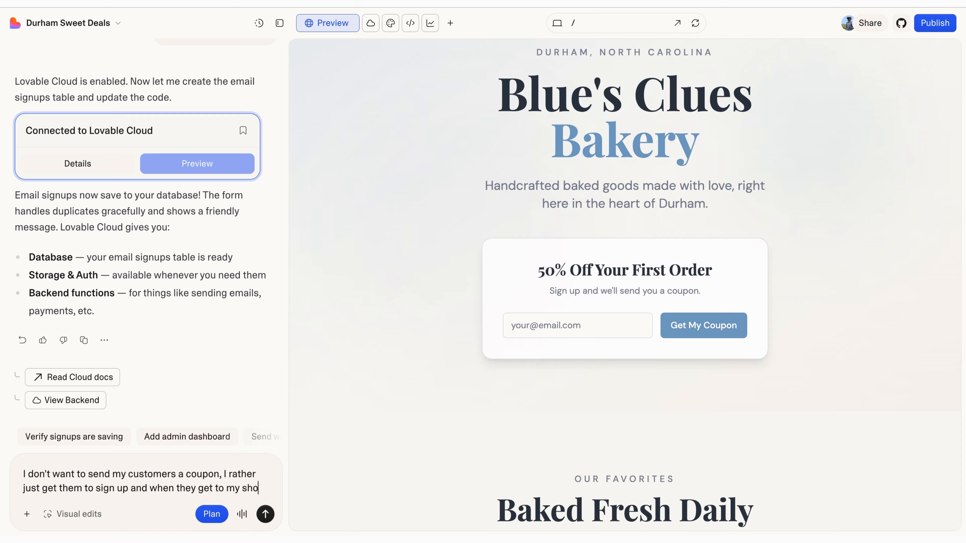
pyautogui.write("p I'll ")
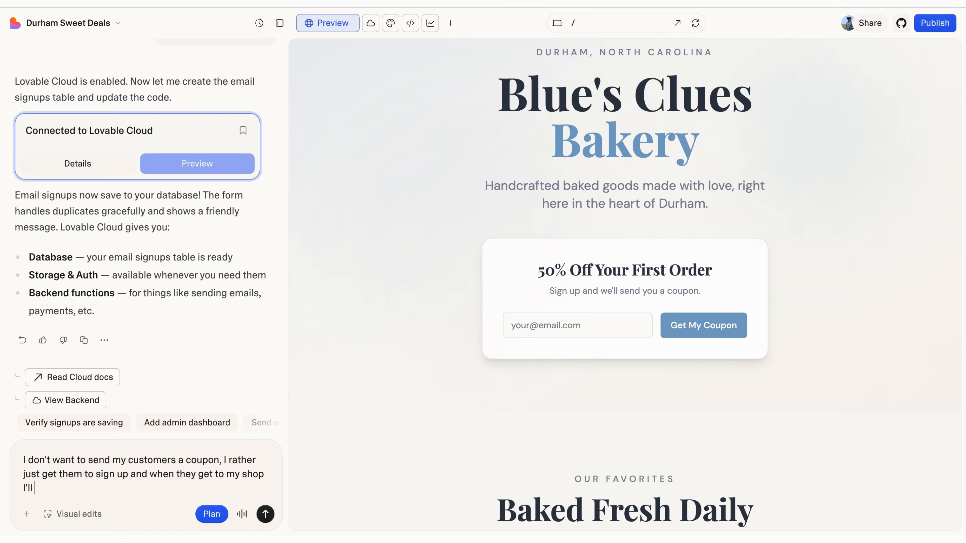
pyautogui.write('look up their')
pyautogui.press('BackSpace')
pyautogui.press('BackSpace')
pyautogui.press('BackSpace')
pyautogui.write('ier em')
pyautogui.press('BackSpace')
pyautogui.press('BackSpace')
pyautogui.press('BackSpace')
pyautogui.press('BackSpace')
pyautogui.press('BackSpace')
pyautogui.press('BackSpace')
pyautogui.write('eirs')
pyautogui.press('BackSpace')
pyautogui.write('emails i')
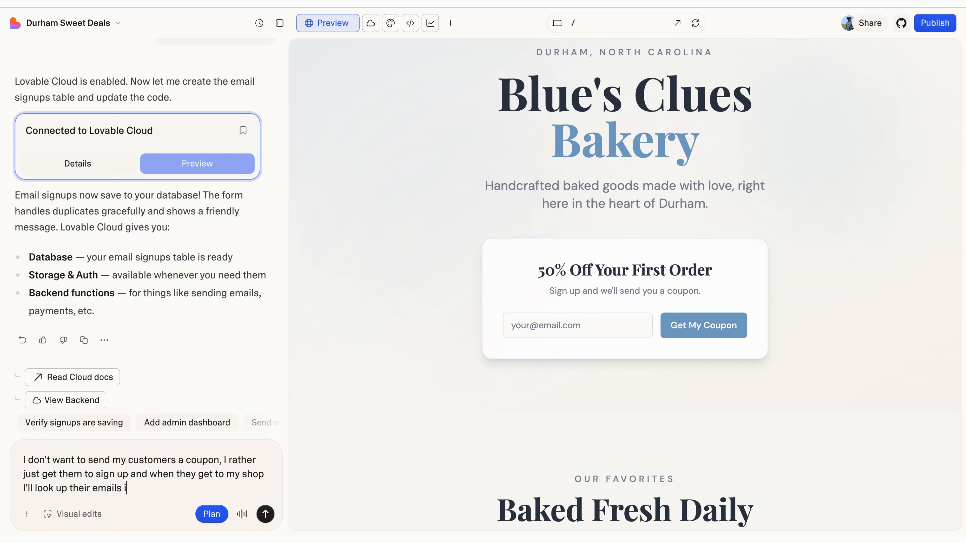
pyautogui.write('n the database and gi')
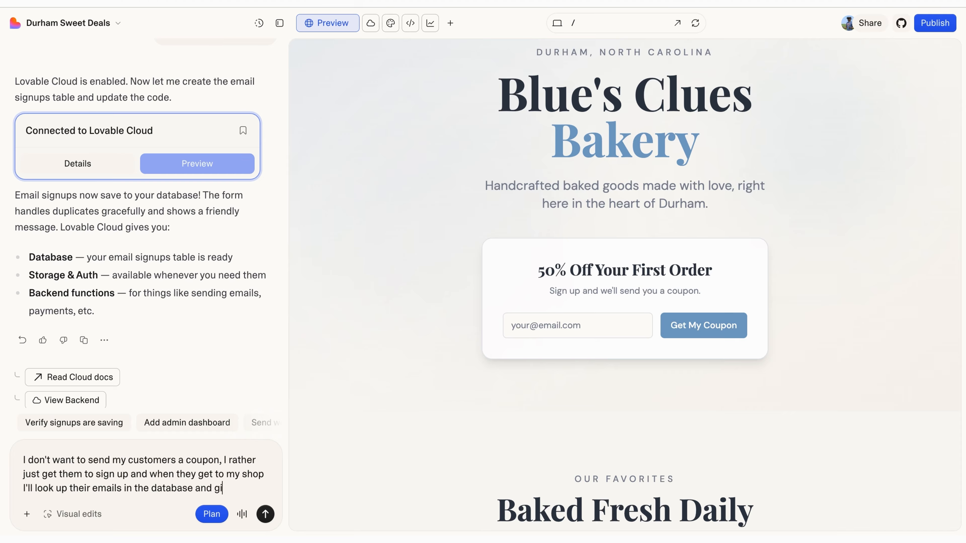
pyautogui.write('ve them the')
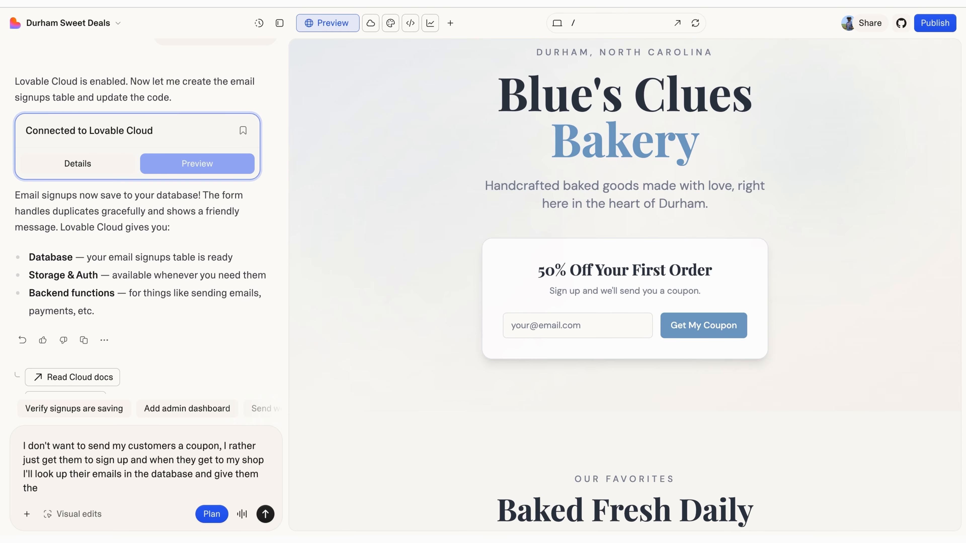
pyautogui.write(' 50% off. So lets change the ')
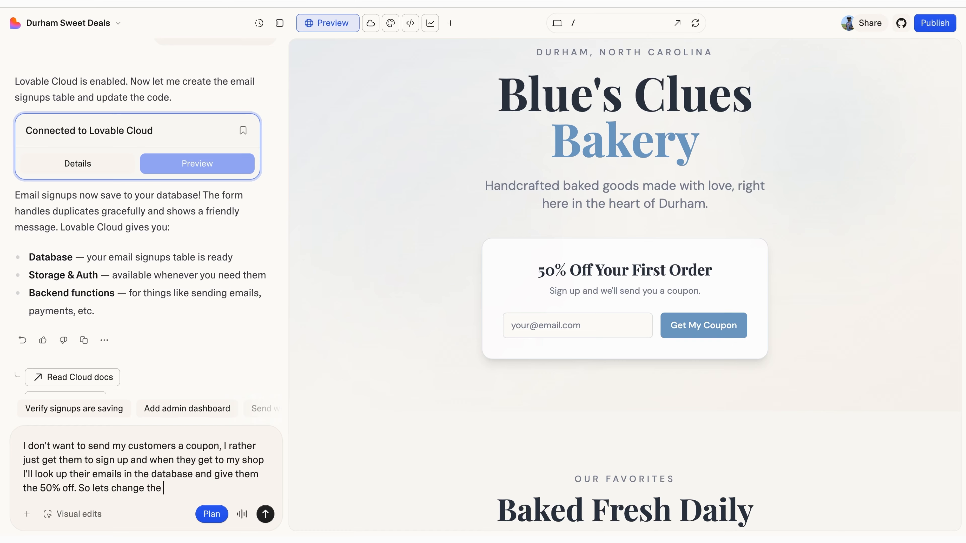
pyautogui.write('langa')
pyautogui.press('BackSpace')
pyautogui.press('BackSpace')
pyautogui.write('guage that we have on the')
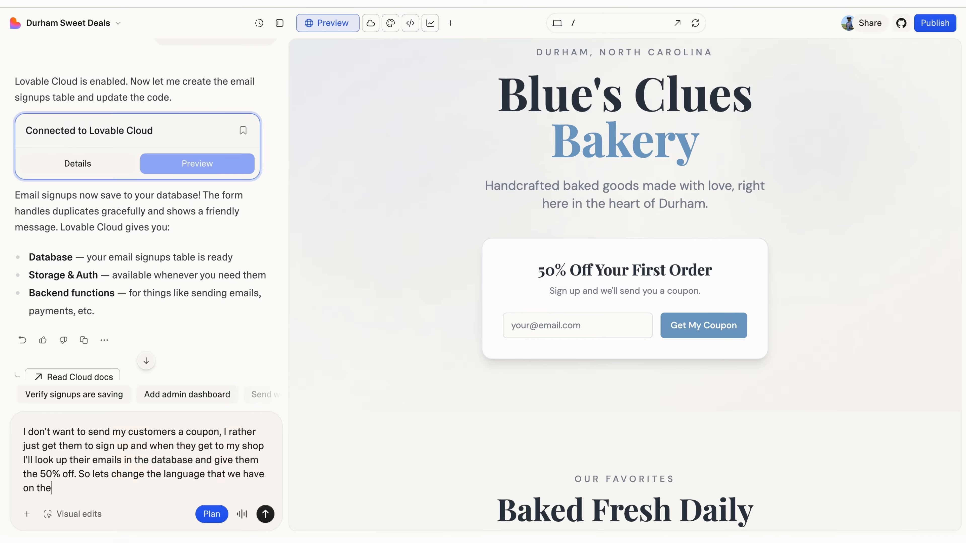
pyautogui.write(' home page to match that')
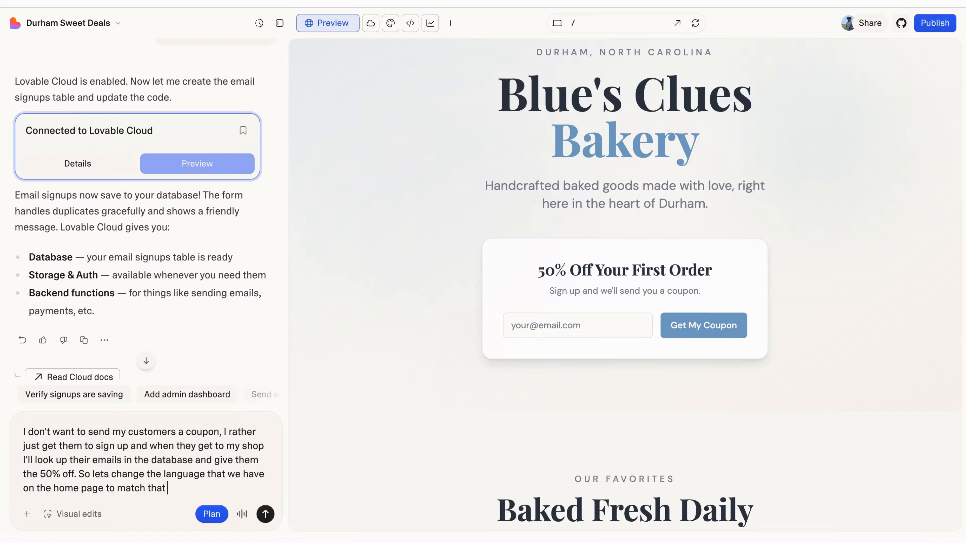
pyautogui.write(' flow.')
pyautogui.press('Return')
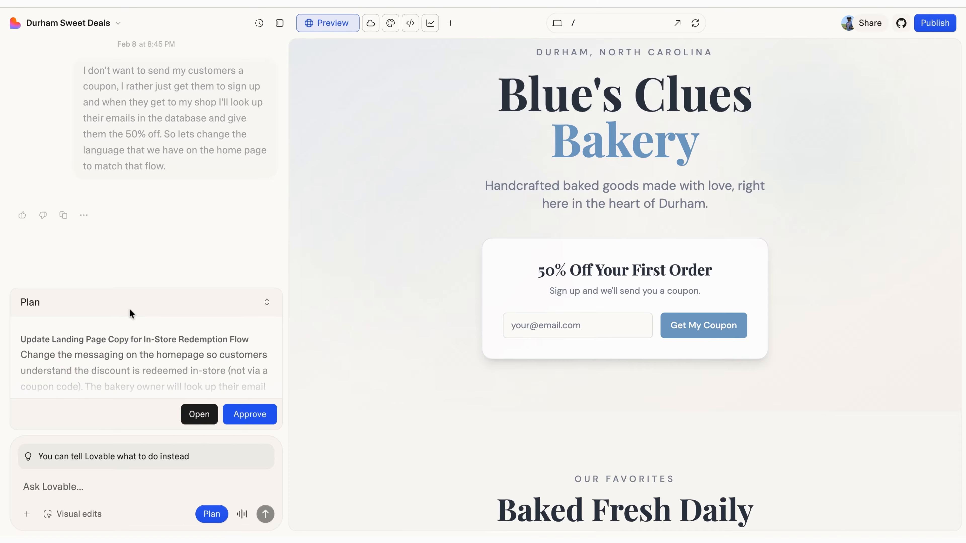
# Step: Open the full plan and review its HeroSection.tsx wording, e.g. 'mention it at the counter to redeem.'
pyautogui.click(194, 416)
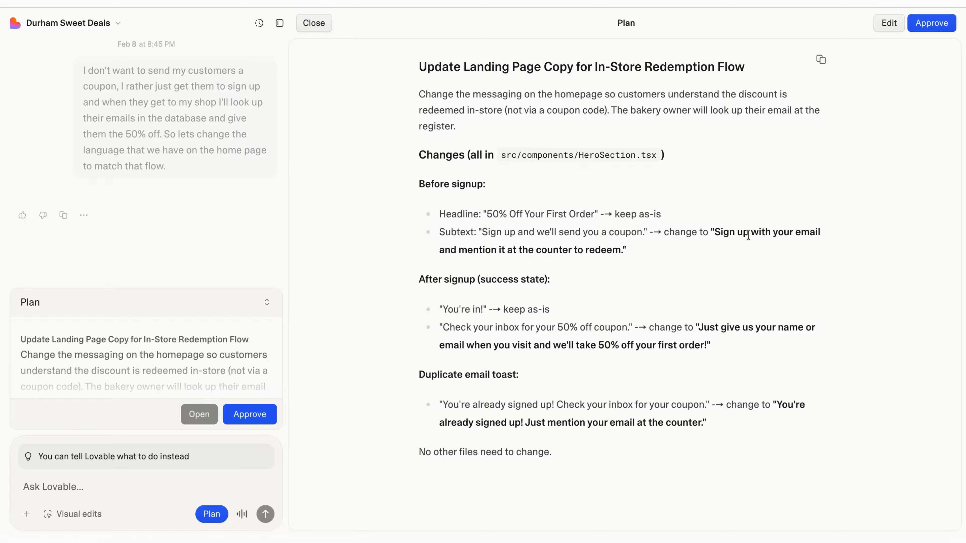
pyautogui.moveTo(759, 236); pyautogui.dragTo(817, 233)
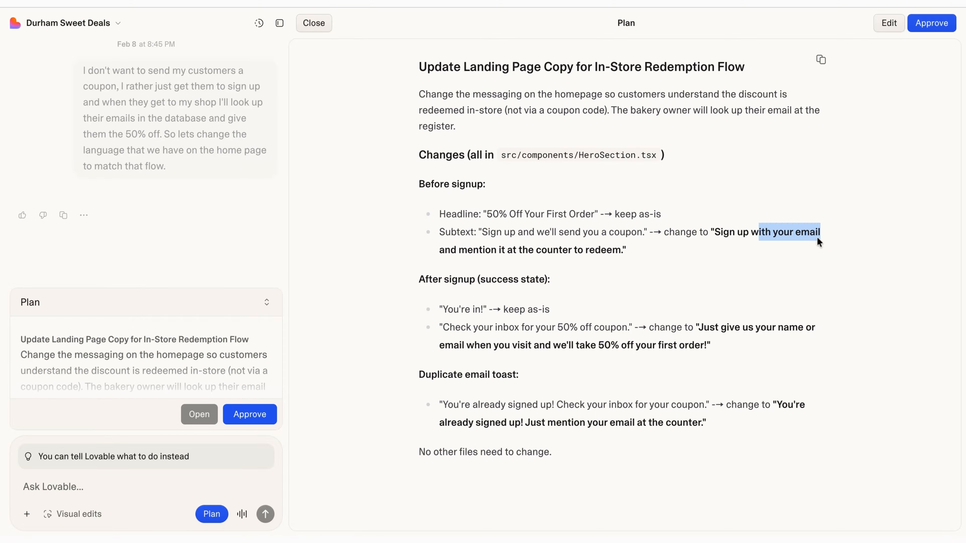
pyautogui.moveTo(444, 254); pyautogui.dragTo(621, 251)
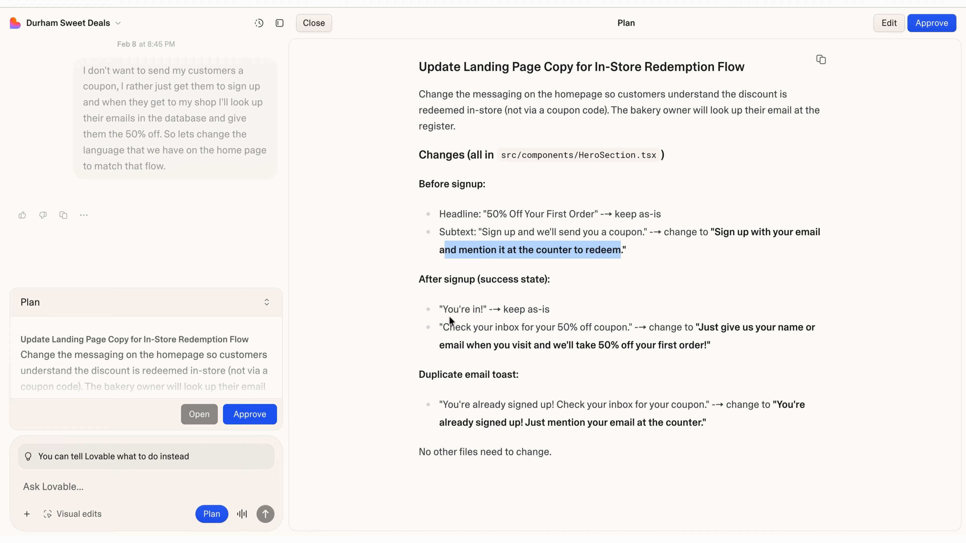
pyautogui.moveTo(443, 310); pyautogui.dragTo(483, 310)
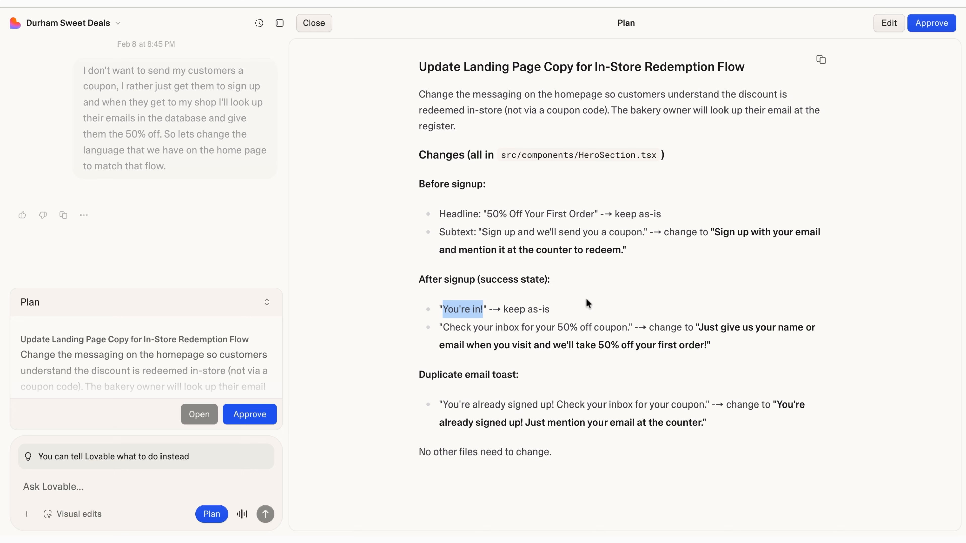
pyautogui.click(677, 237)
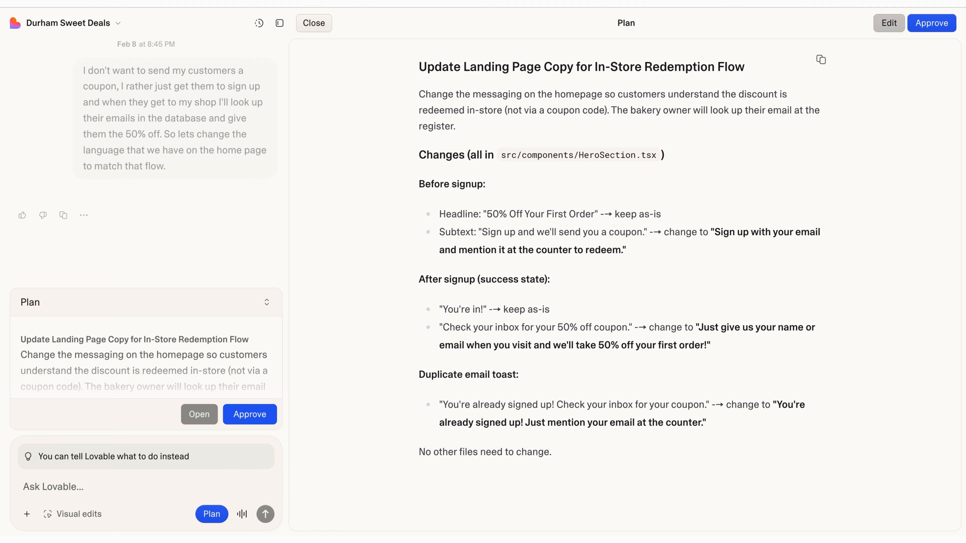
# Step: Approve the plan and submit a test email to see the new 'You're in!' 50%-off message
pyautogui.click(933, 23)
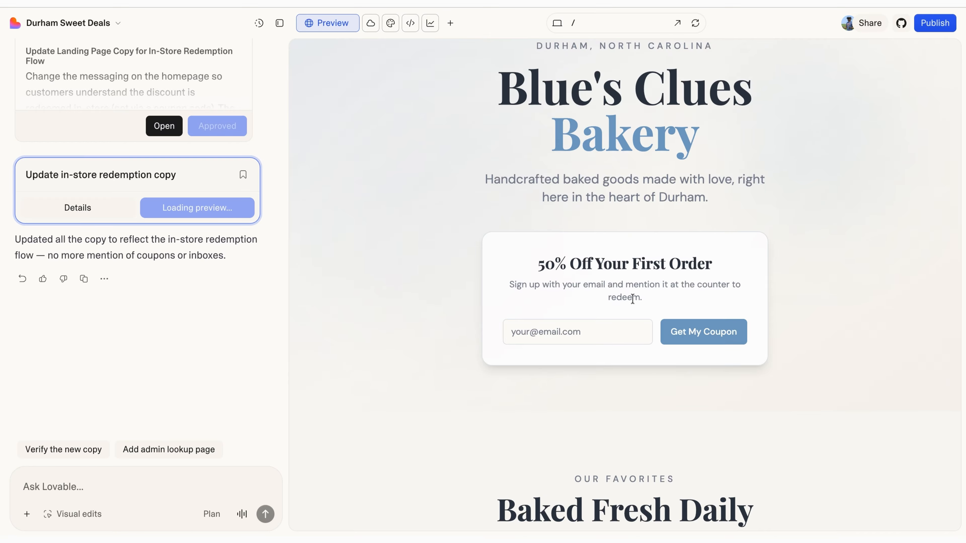
pyautogui.click(582, 333)
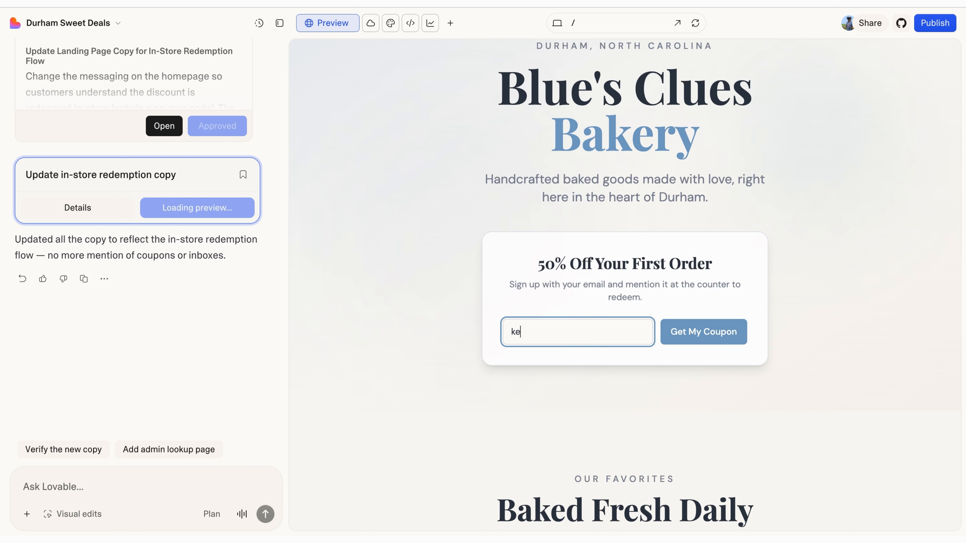
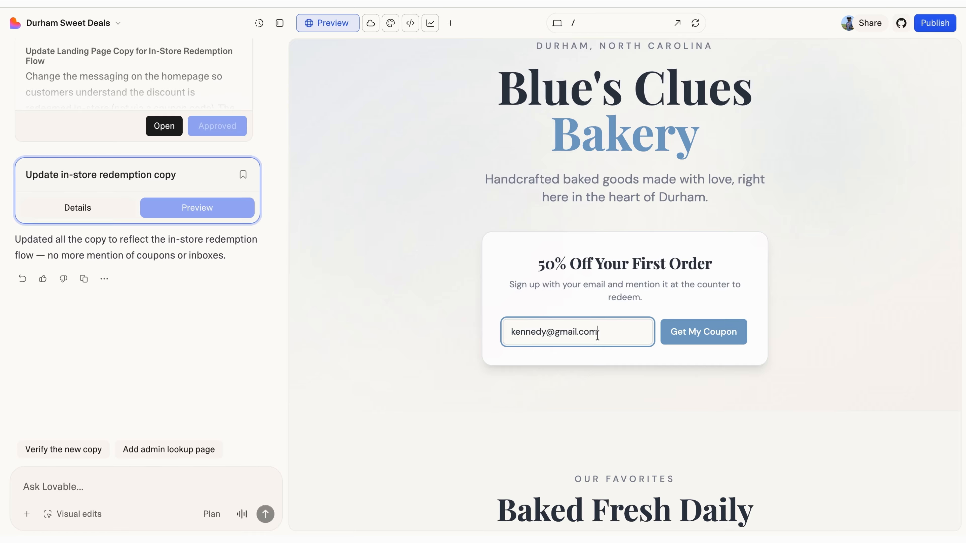
pyautogui.click(729, 334)
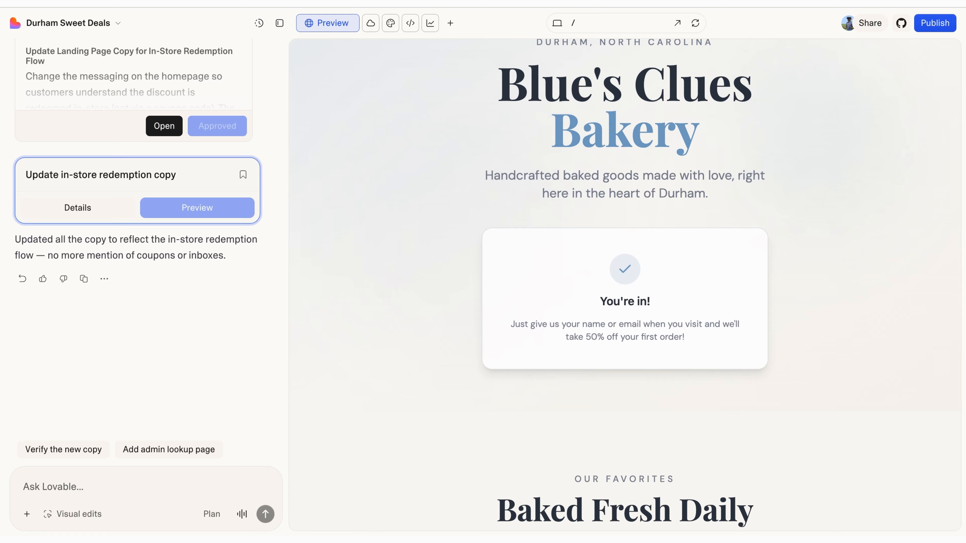
pyautogui.click(125, 487)
# Step: Look over the chat and its extra options, then collapse the chat panel so the preview fills the window
pyautogui.scroll(-10, 487, 360)
pyautogui.scroll(-9, 487, 360)
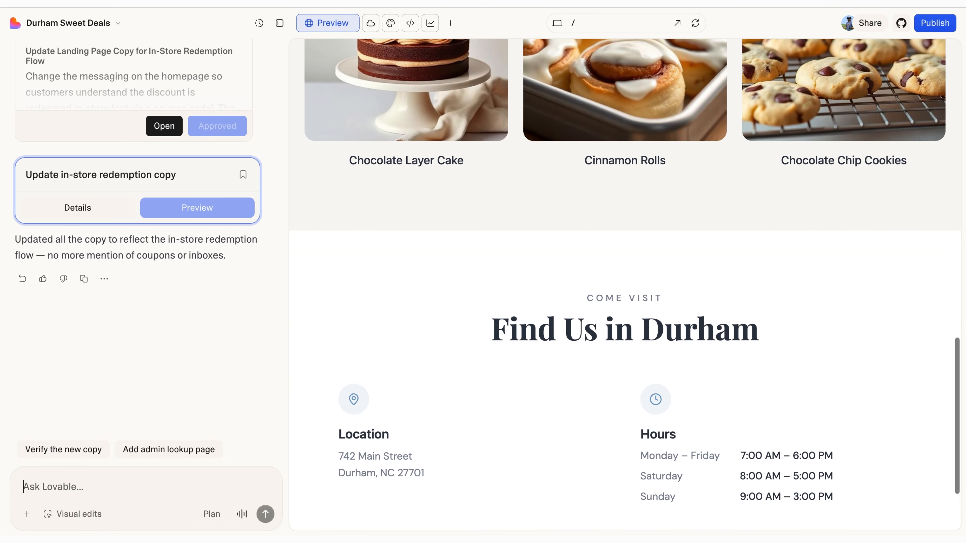
pyautogui.scroll(8, 625, 285)
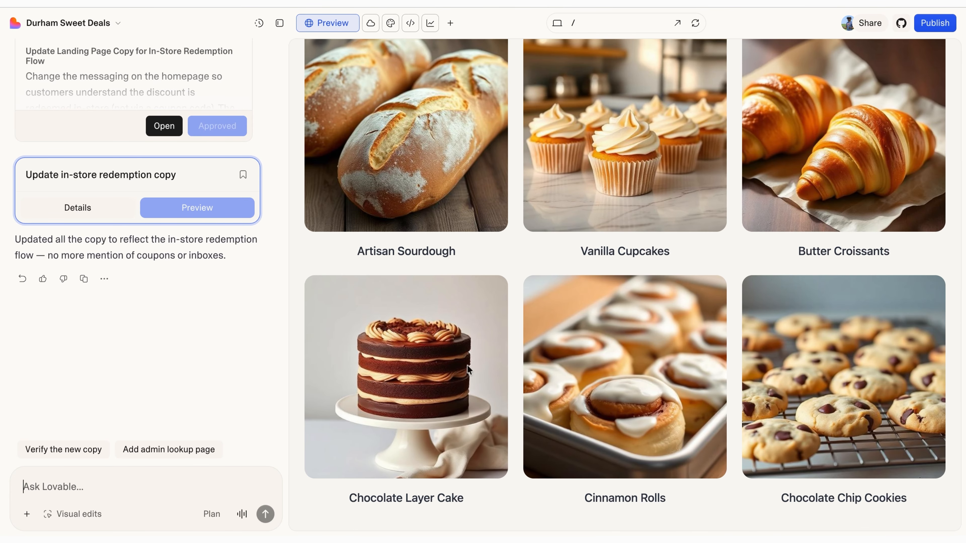
pyautogui.click(27, 514)
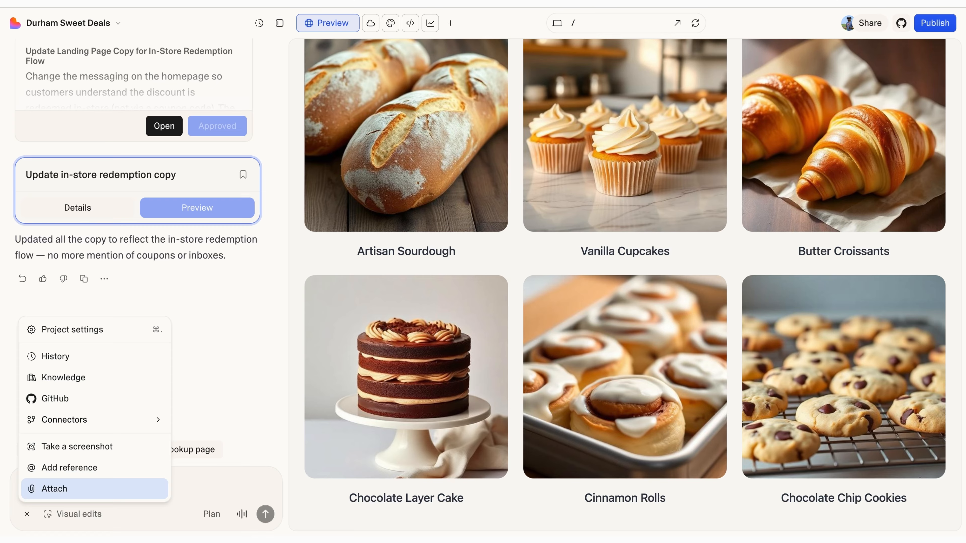
pyautogui.click(210, 387)
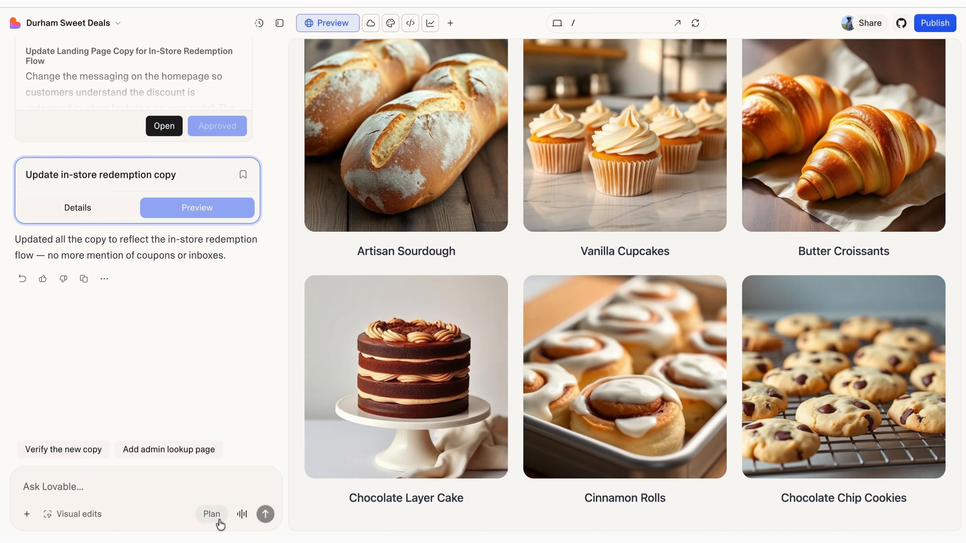
pyautogui.scroll(-10, 480, 374)
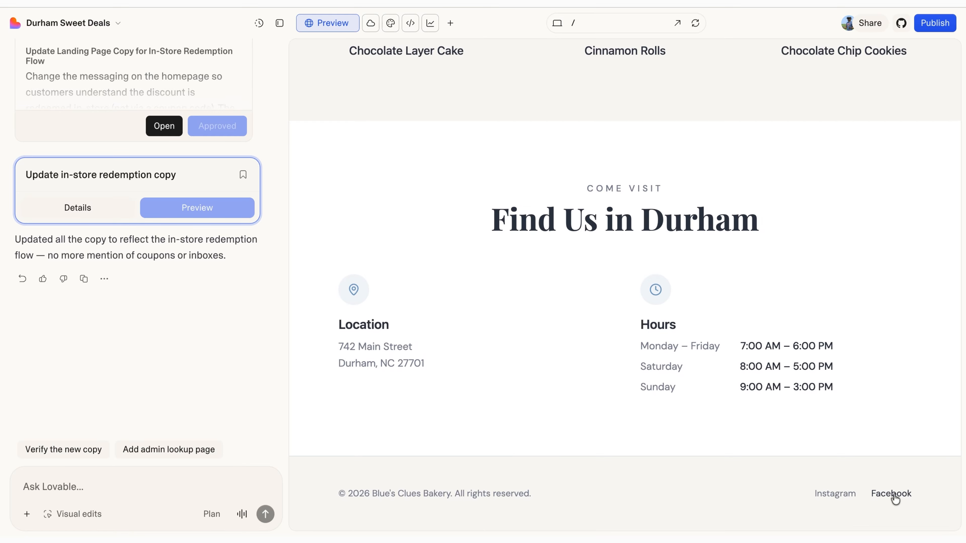
pyautogui.click(64, 491)
pyautogui.scroll(15, 453, 334)
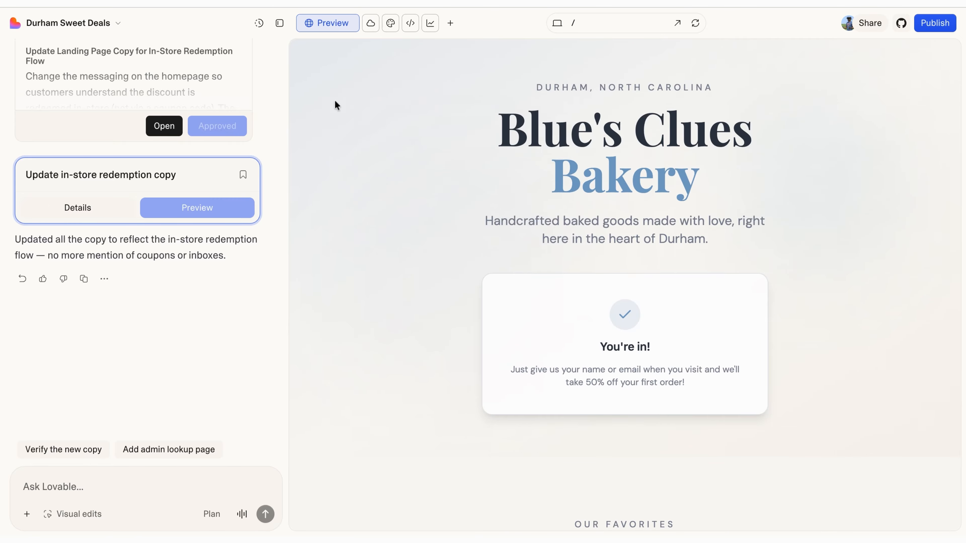
pyautogui.click(282, 24)
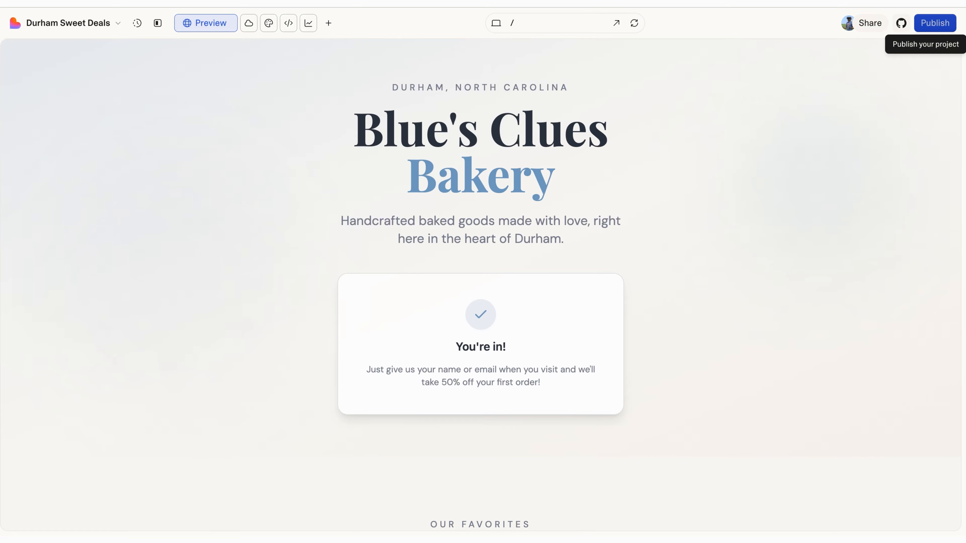
# Step: Publish the site at bluesbakery.lovable.app visible to Anyone, and expand Website info
pyautogui.click(935, 23)
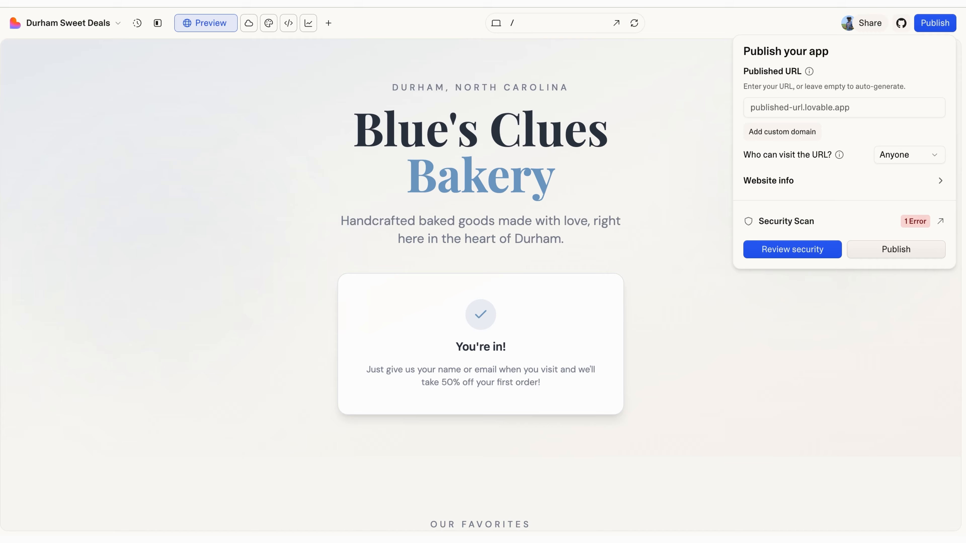
pyautogui.write('b')
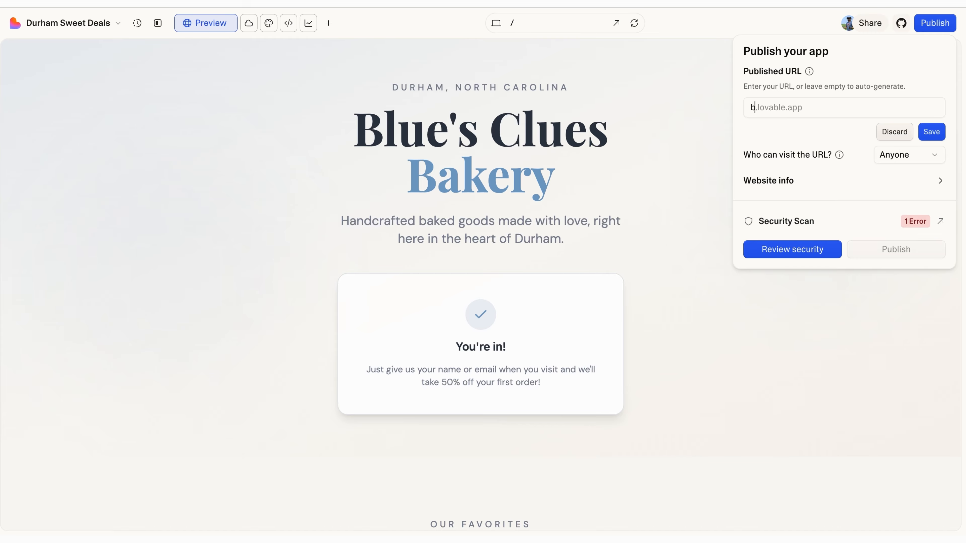
pyautogui.write('luesbakery')
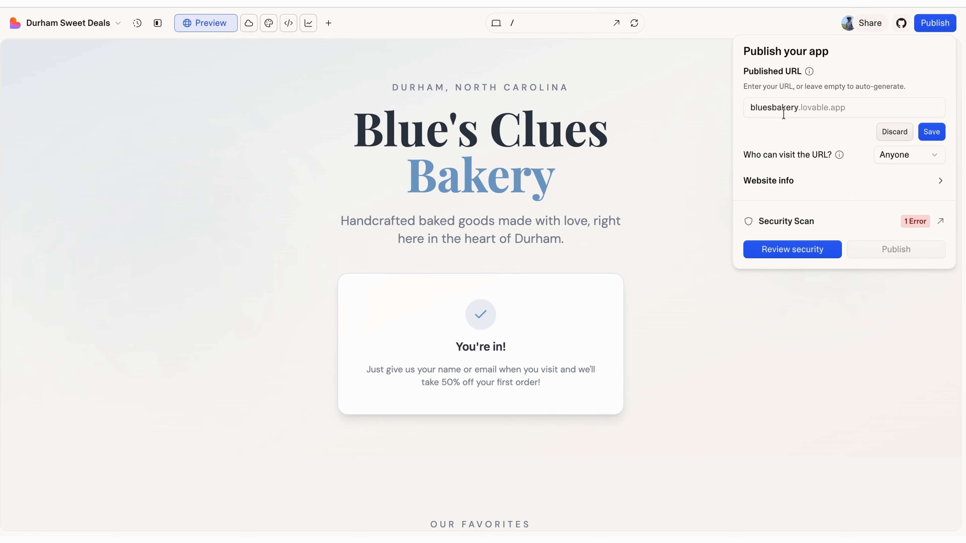
pyautogui.click(934, 134)
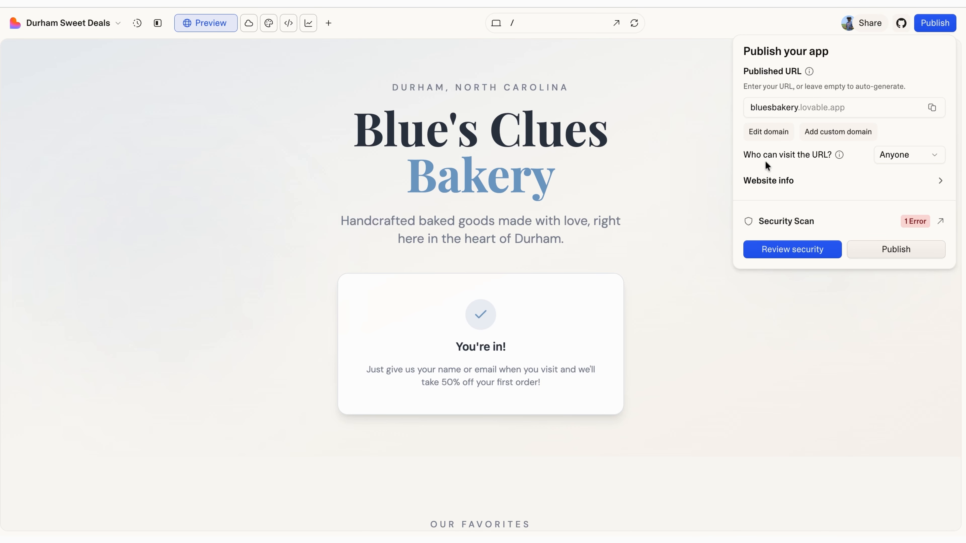
pyautogui.click(908, 155)
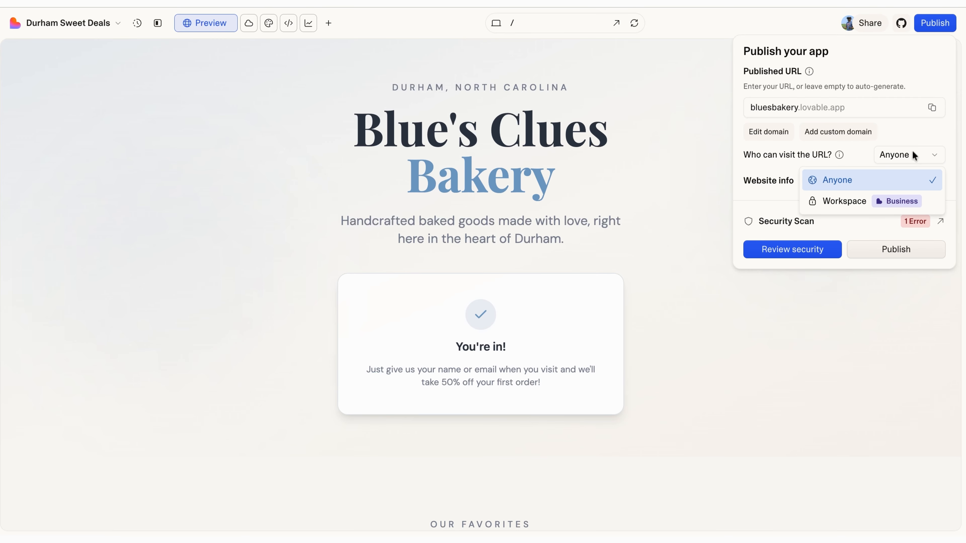
pyautogui.click(934, 142)
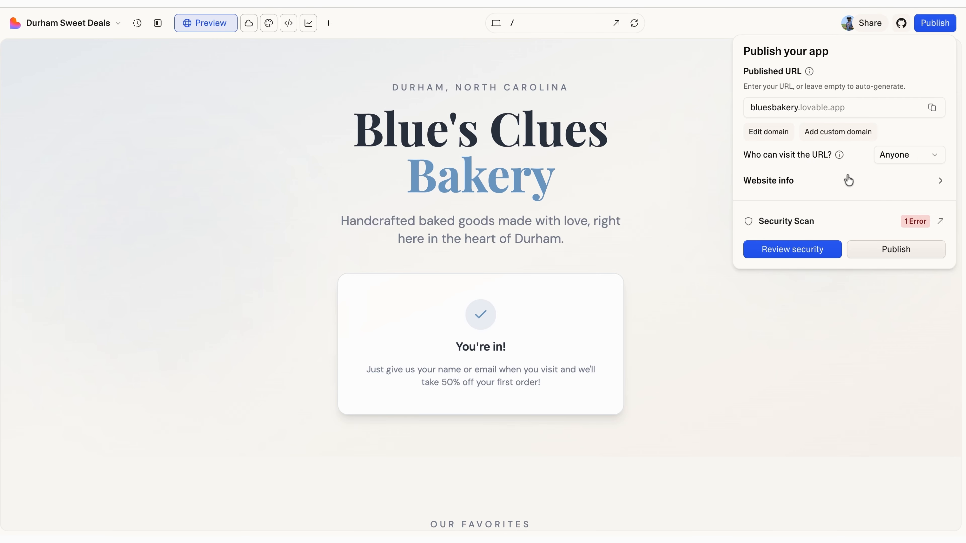
pyautogui.click(924, 182)
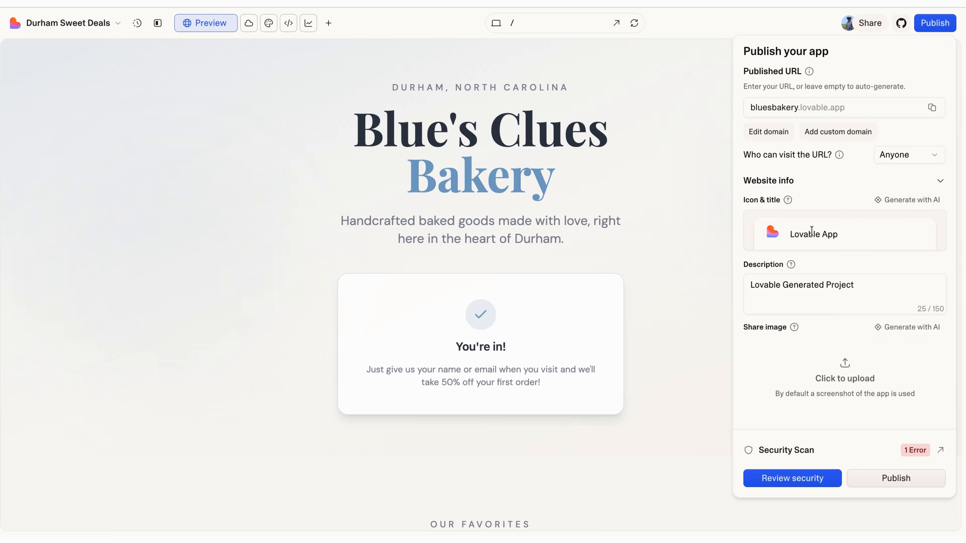
# Step: Replace the site description with one crediting Blues Clues Bakery and its master baker, and save
pyautogui.click(857, 285)
pyautogui.hotkey('ctrl', 'shift', 'Left')
pyautogui.hotkey('ctrl', 'shift', 'Left')
pyautogui.hotkey('ctrl', 'shift', 'Left')
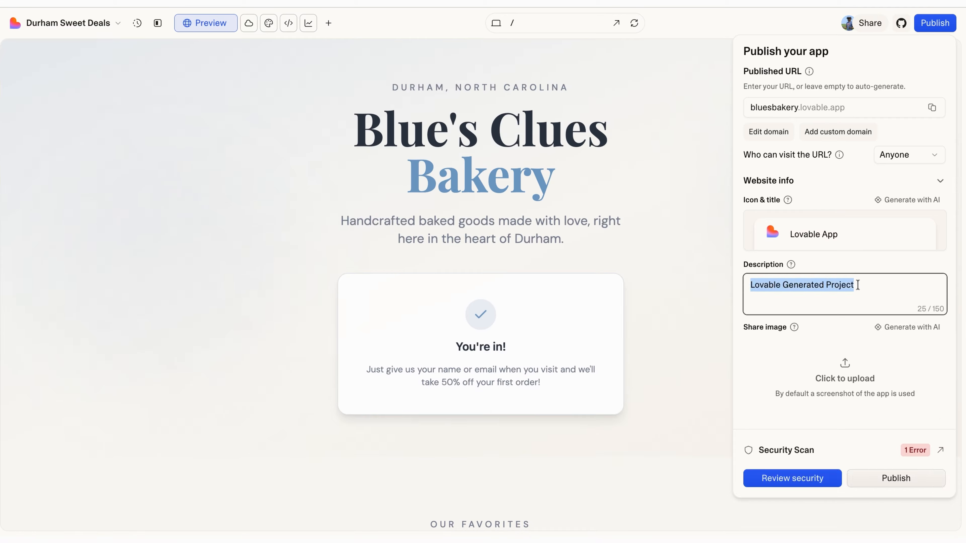
pyautogui.press('BackSpace')
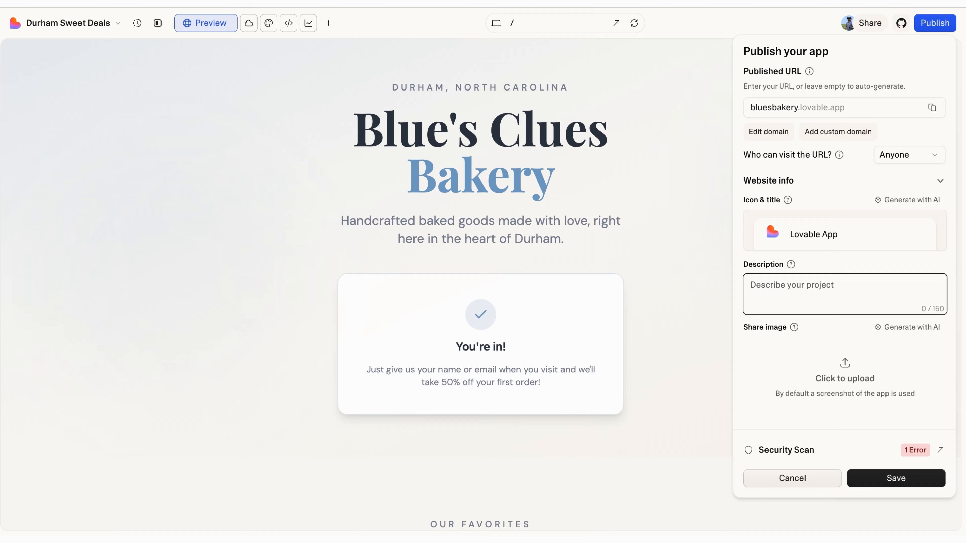
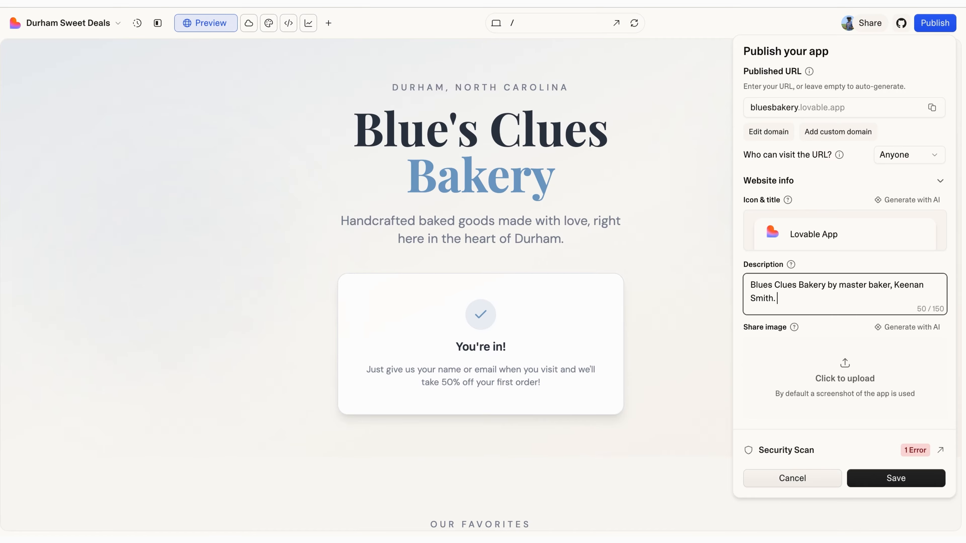
pyautogui.click(891, 481)
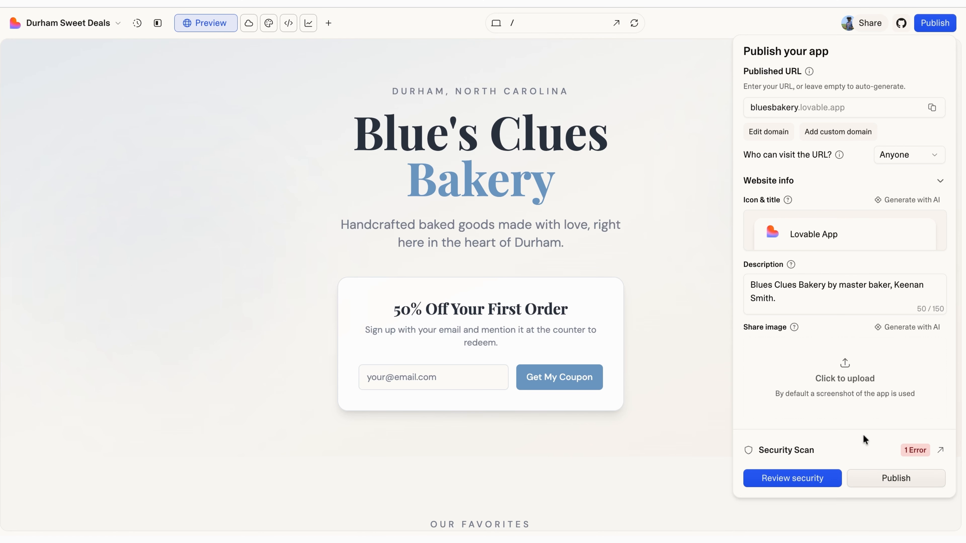
# Step: Attempt to publish the bakery site, then open the security review from the vulnerability warning
pyautogui.click(890, 484)
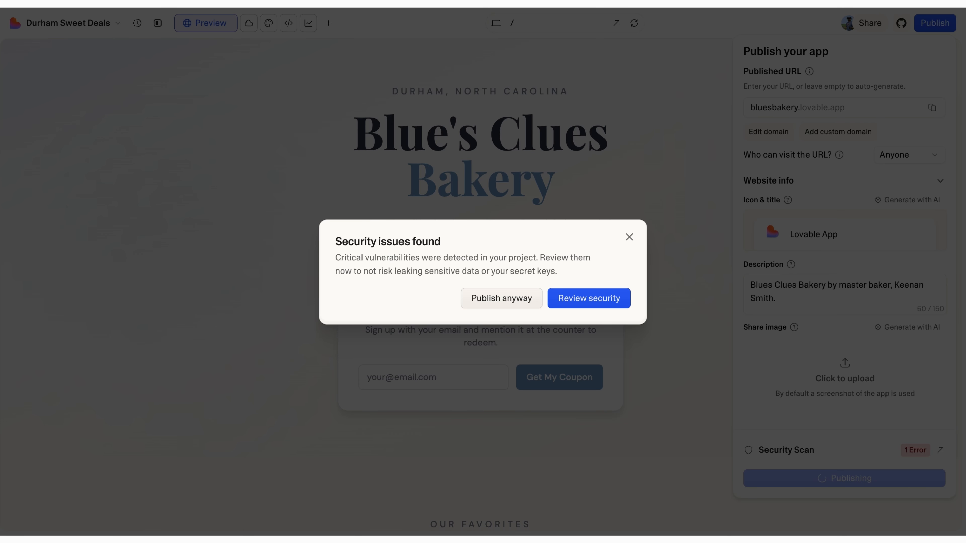
pyautogui.click(571, 302)
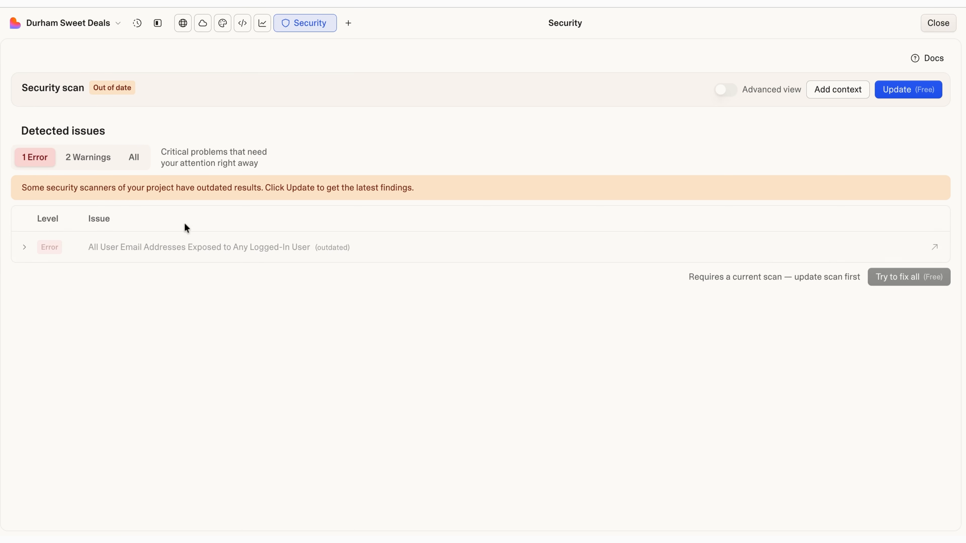
# Step: Read the exposed-email error details and rerun the out-of-date security scan
pyautogui.click(114, 251)
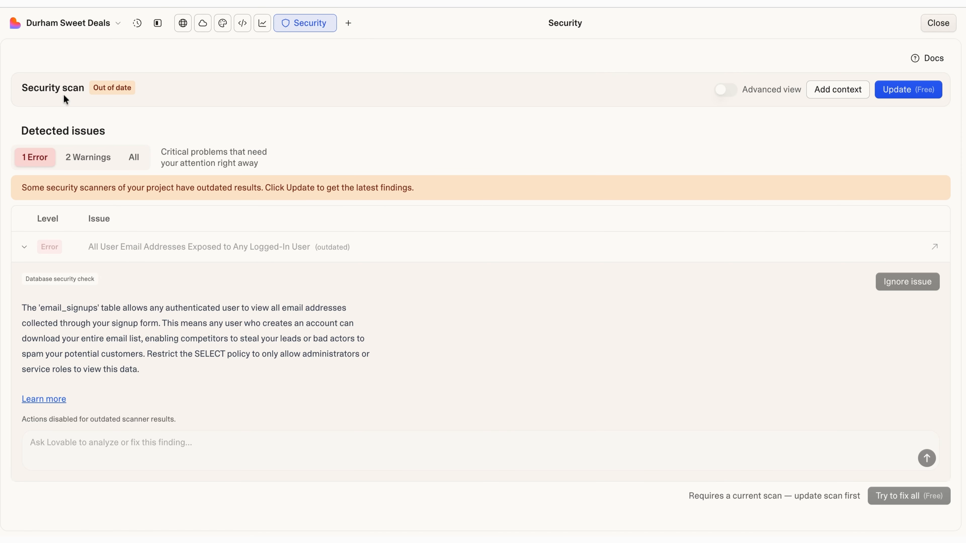
pyautogui.click(900, 91)
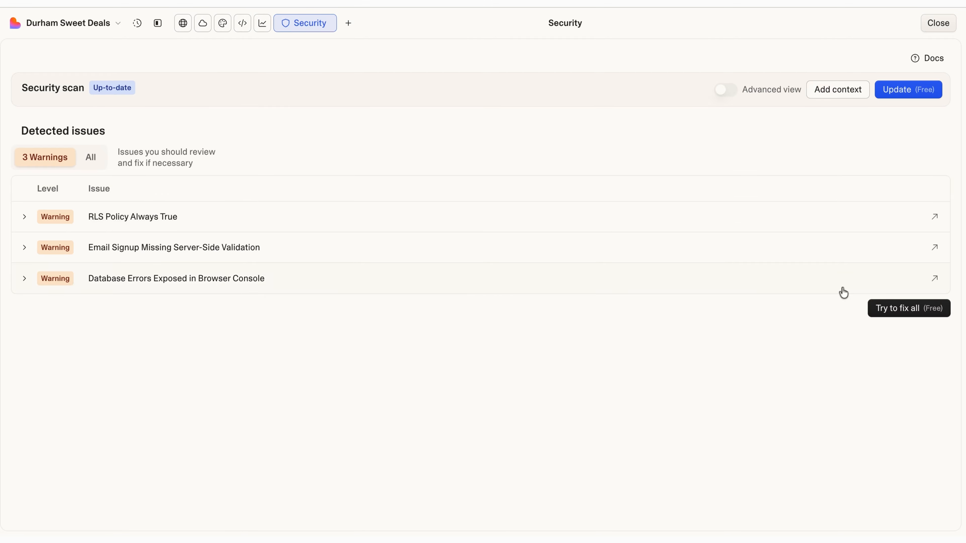
# Step: Have the AI fix all three security warnings on the Security page
pyautogui.click(915, 316)
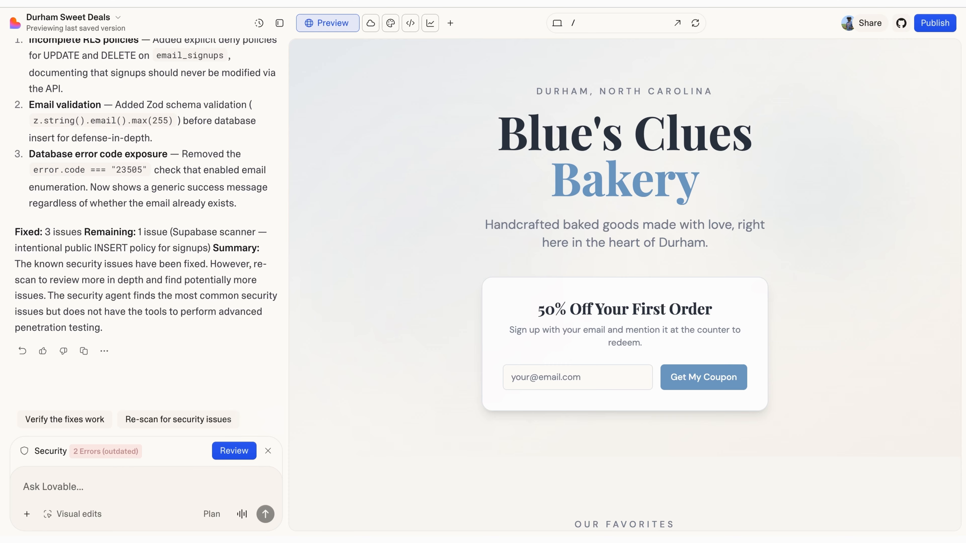
pyautogui.click(93, 486)
pyautogui.click(371, 23)
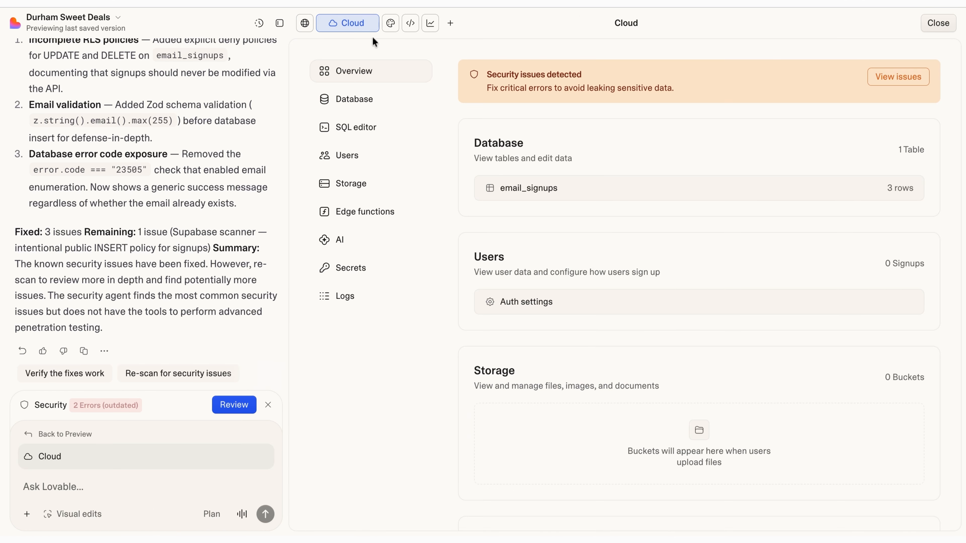
pyautogui.click(361, 111)
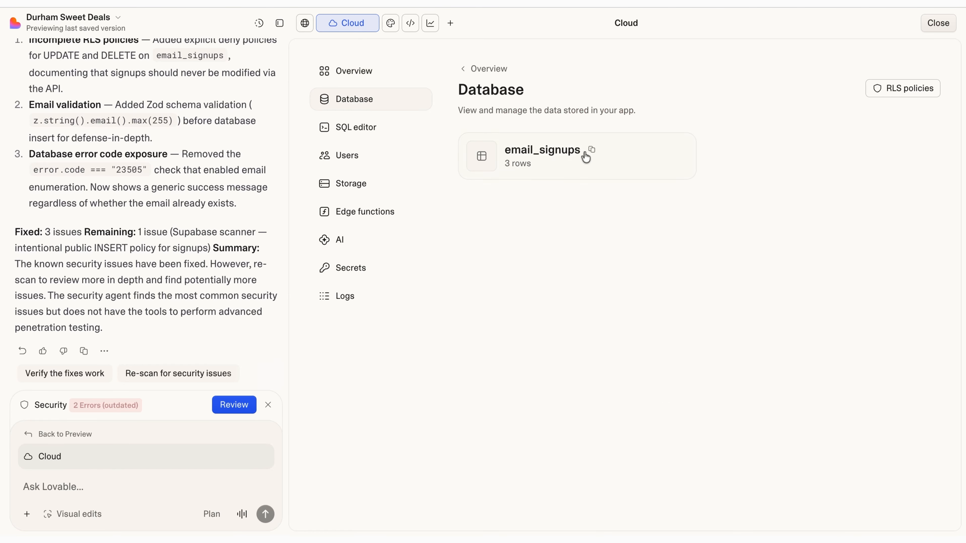
pyautogui.click(584, 155)
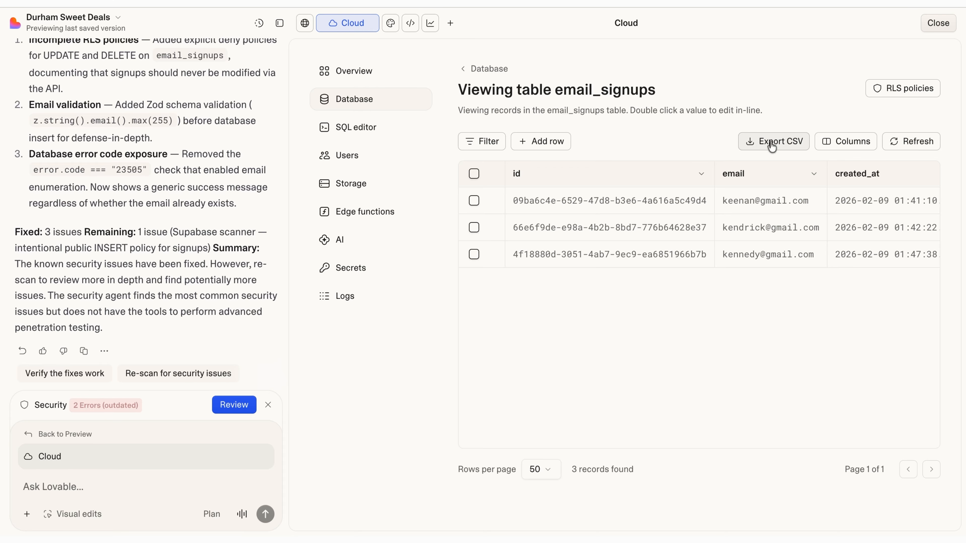
pyautogui.click(304, 24)
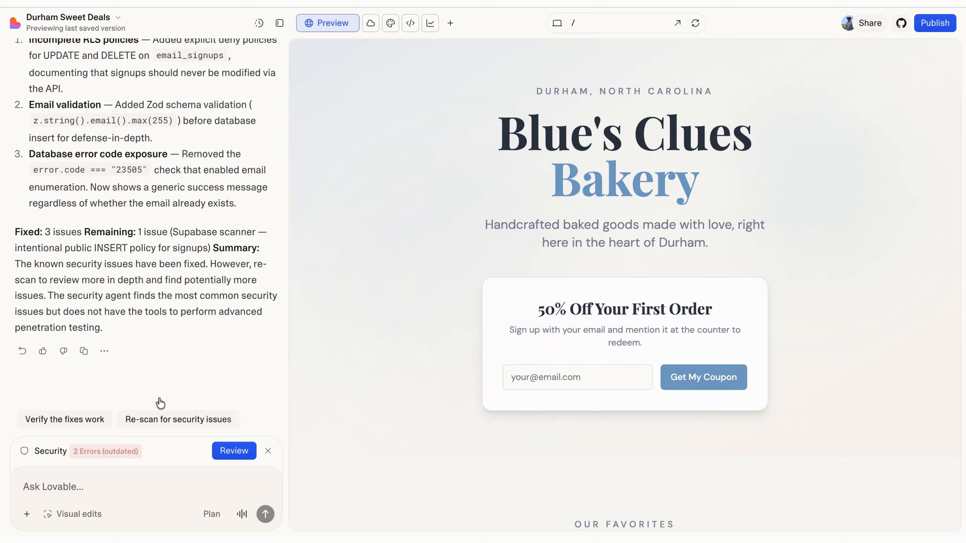
# Step: Turn on Plan mode and paste a contact page request with address, hours and phone
pyautogui.click(104, 485)
pyautogui.click(211, 513)
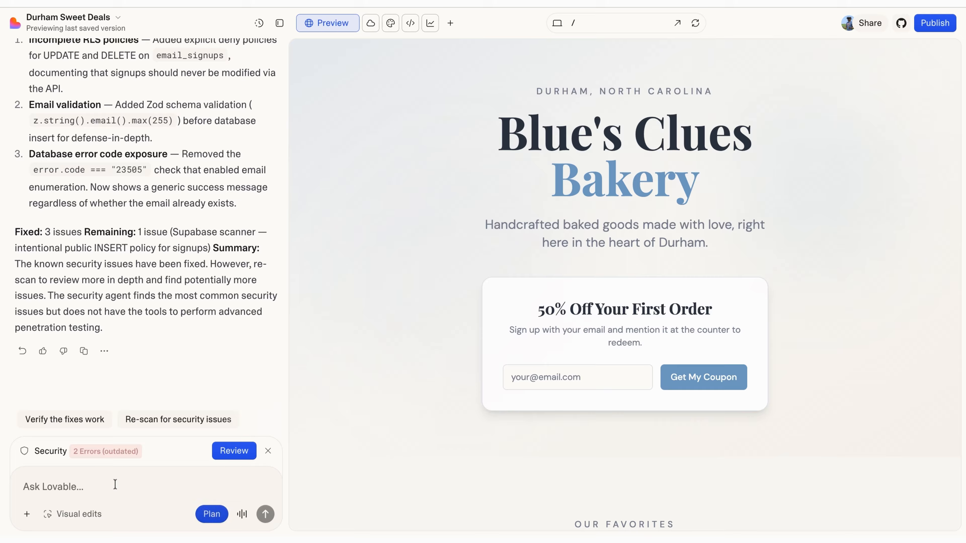
pyautogui.click(71, 487)
pyautogui.write('Create a contact page where we can give people more information: Where our address is located Our hours of operation A phone number in there to reach out to us')
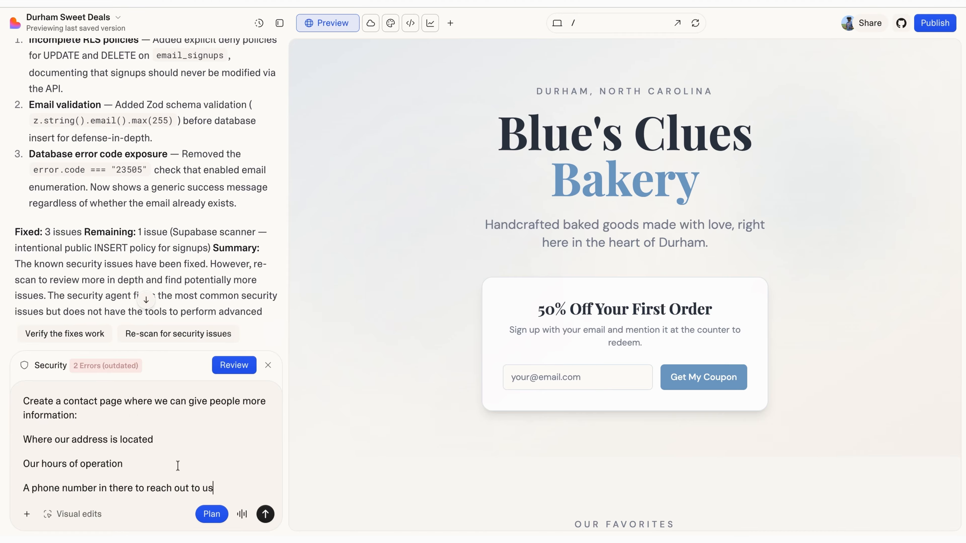
# Step: Send the contact page request and collapse the chat so the preview fills the window
pyautogui.click(265, 514)
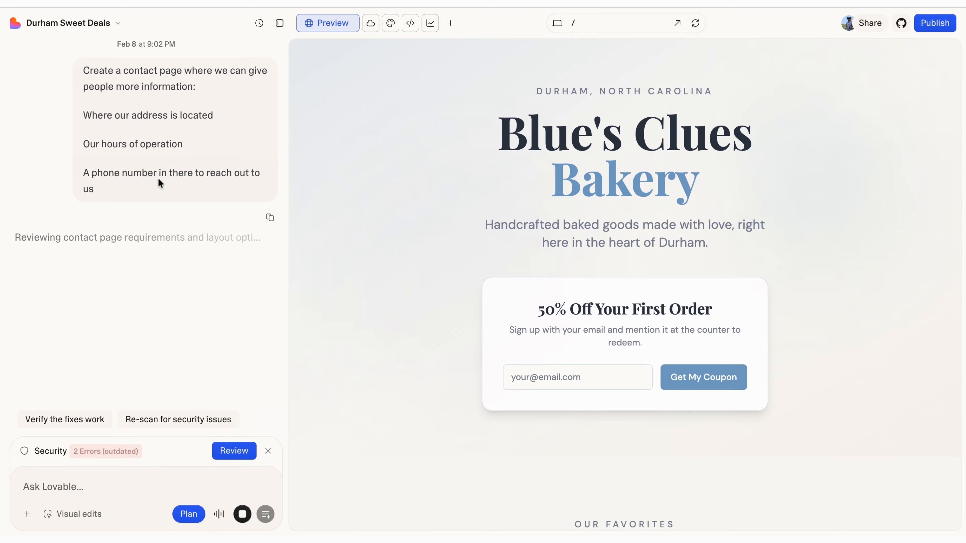
pyautogui.click(279, 24)
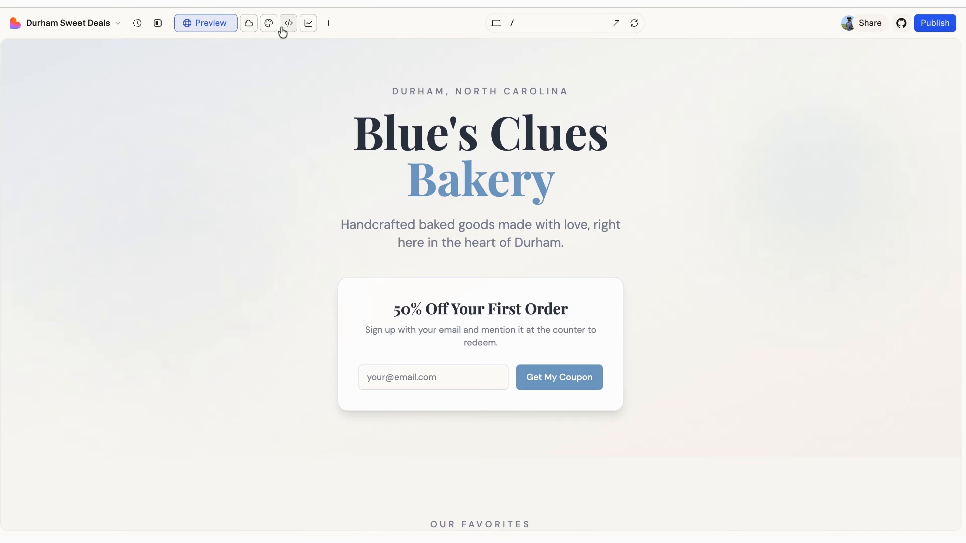